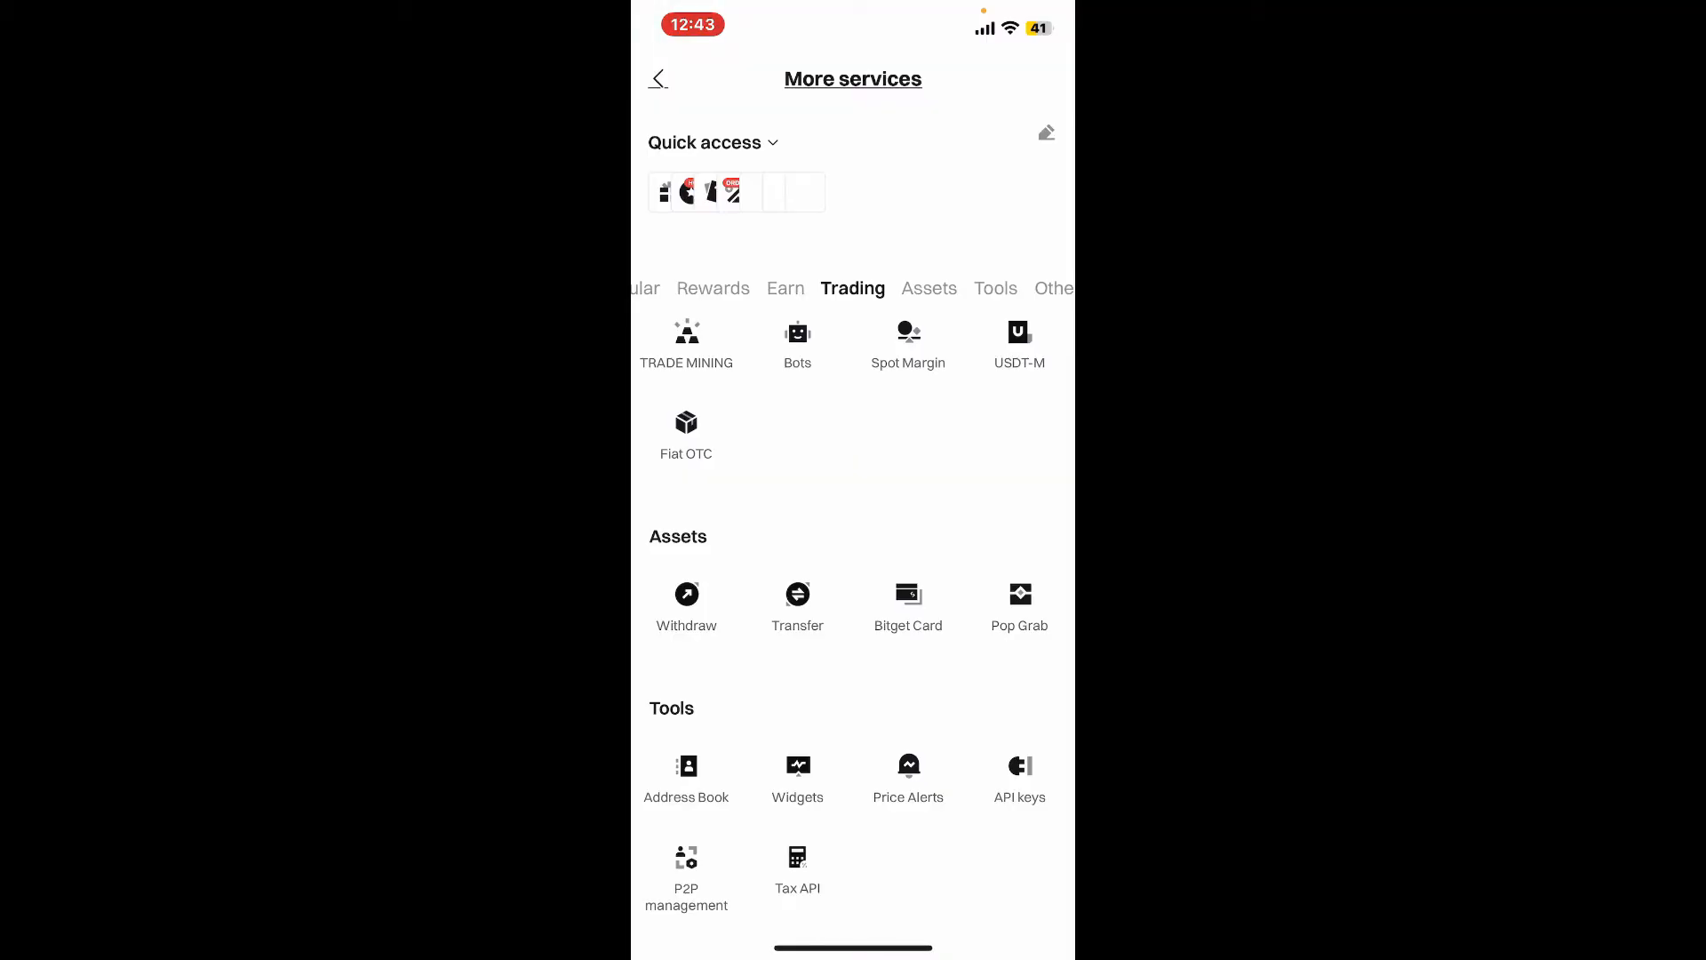
# - Return to the home screen and go to the profile and services page
pyautogui.click(658, 80)
pyautogui.click(656, 78)
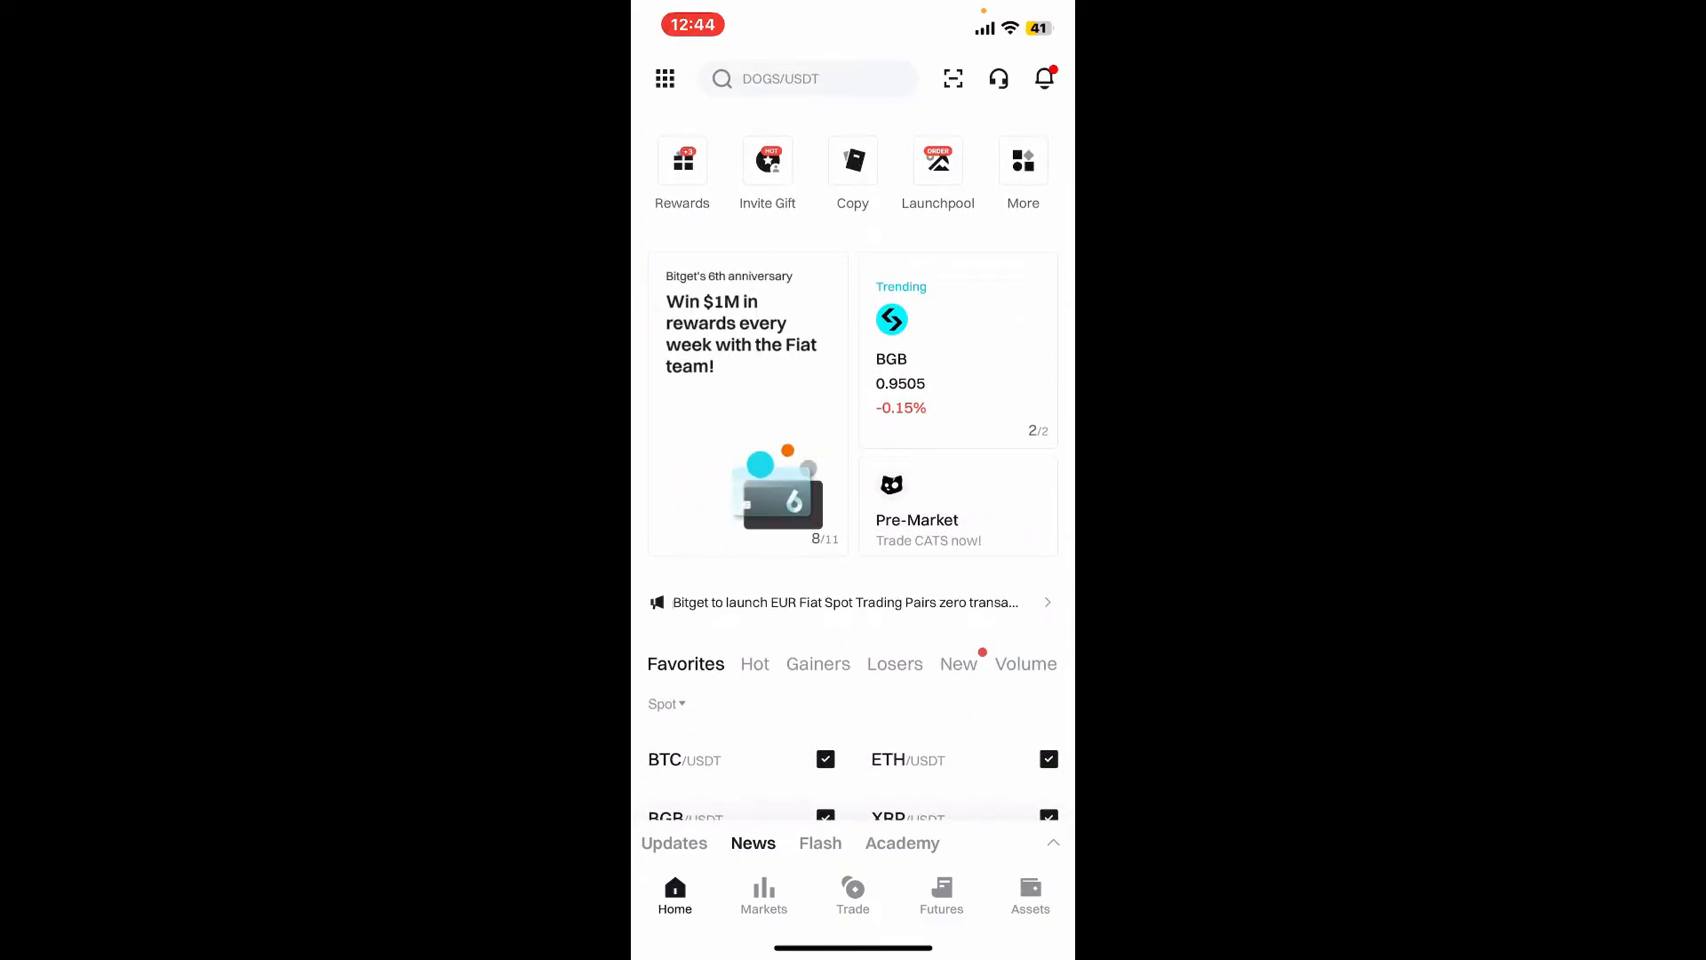
pyautogui.click(664, 78)
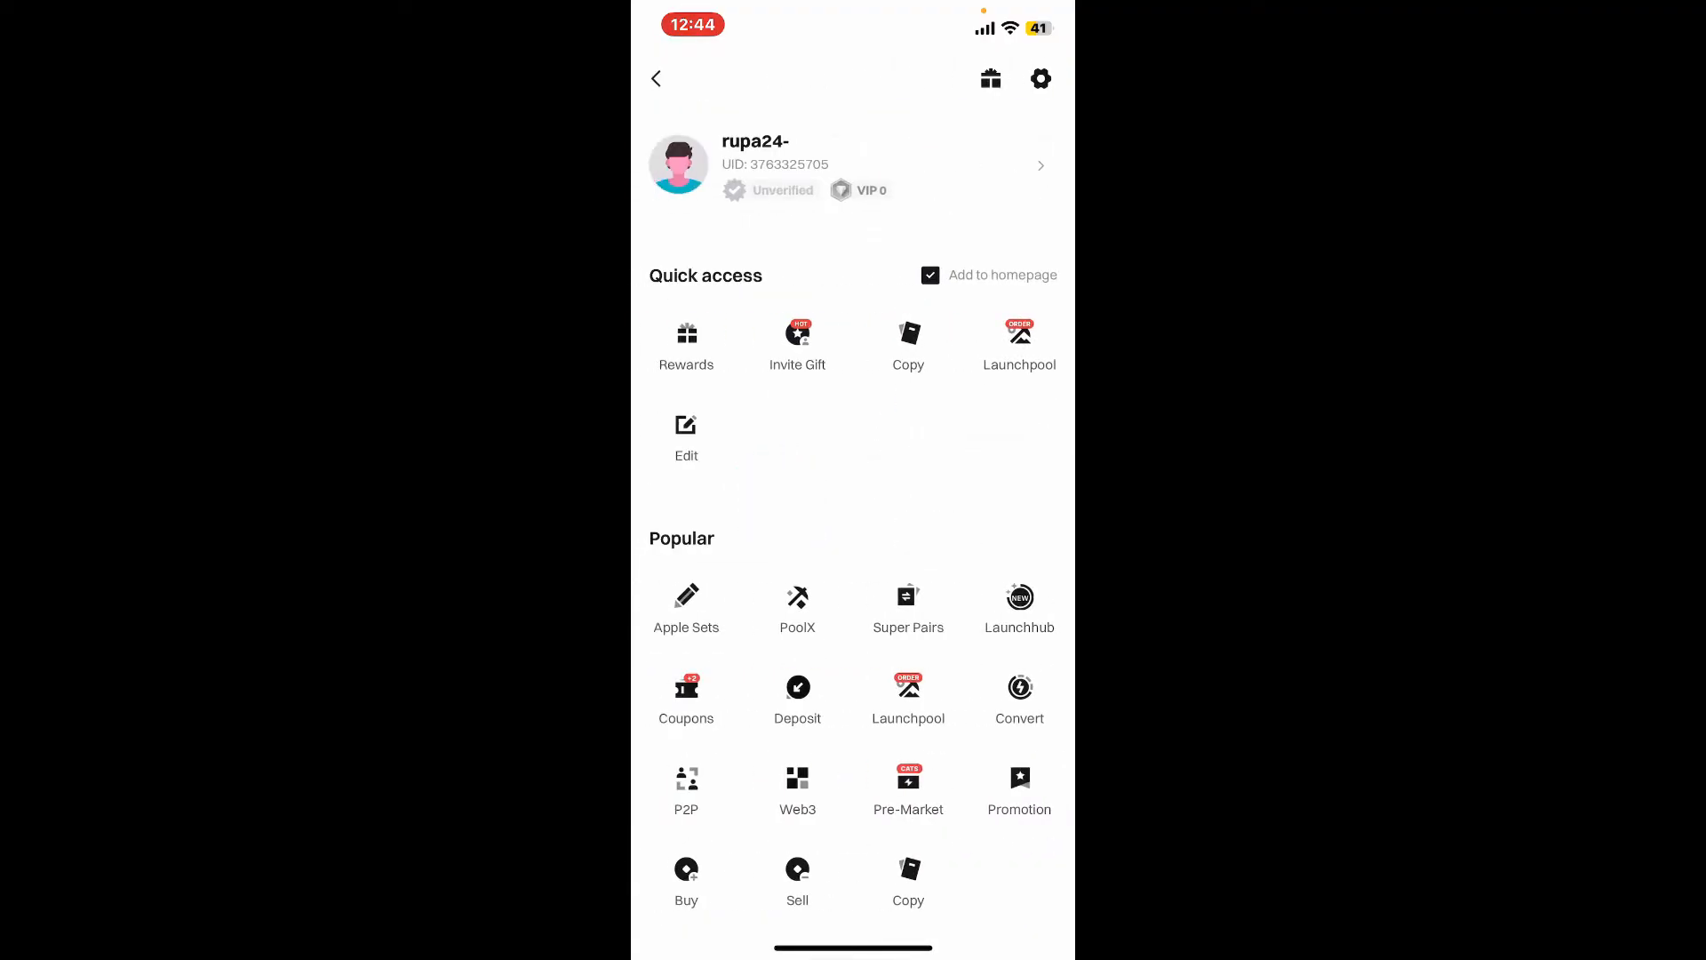
pyautogui.scroll(-3, 853, 534)
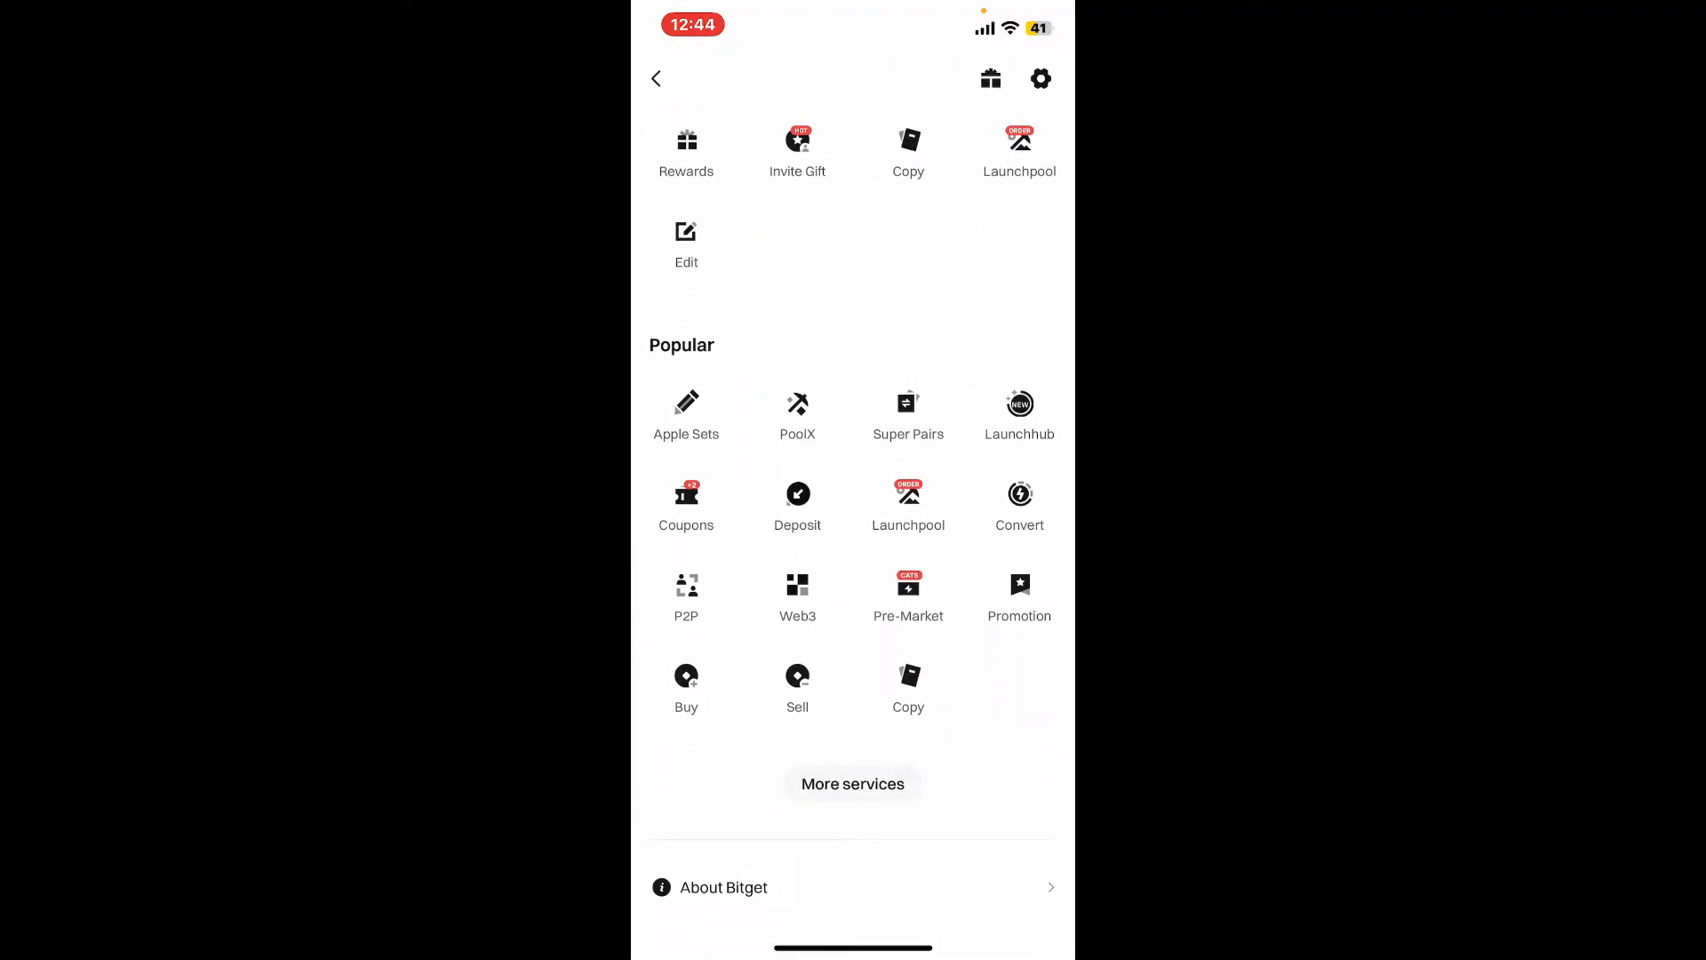
# - Reach API key management through More services under the Tools category
pyautogui.click(854, 783)
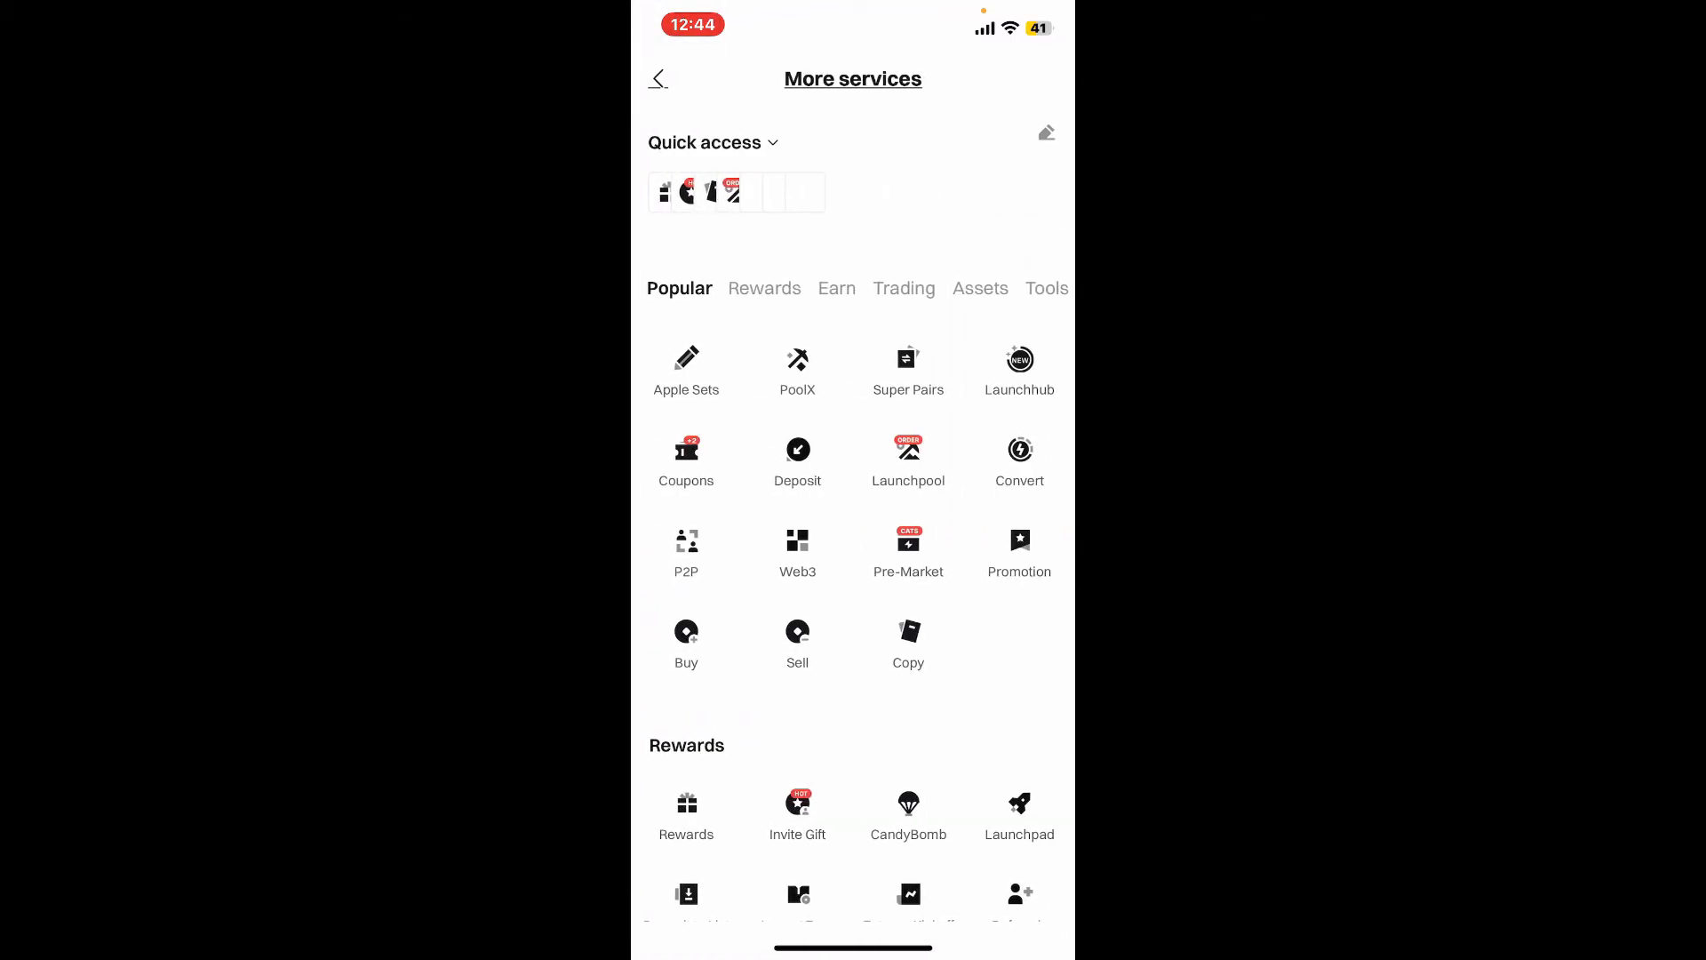
pyautogui.click(980, 288)
pyautogui.click(686, 688)
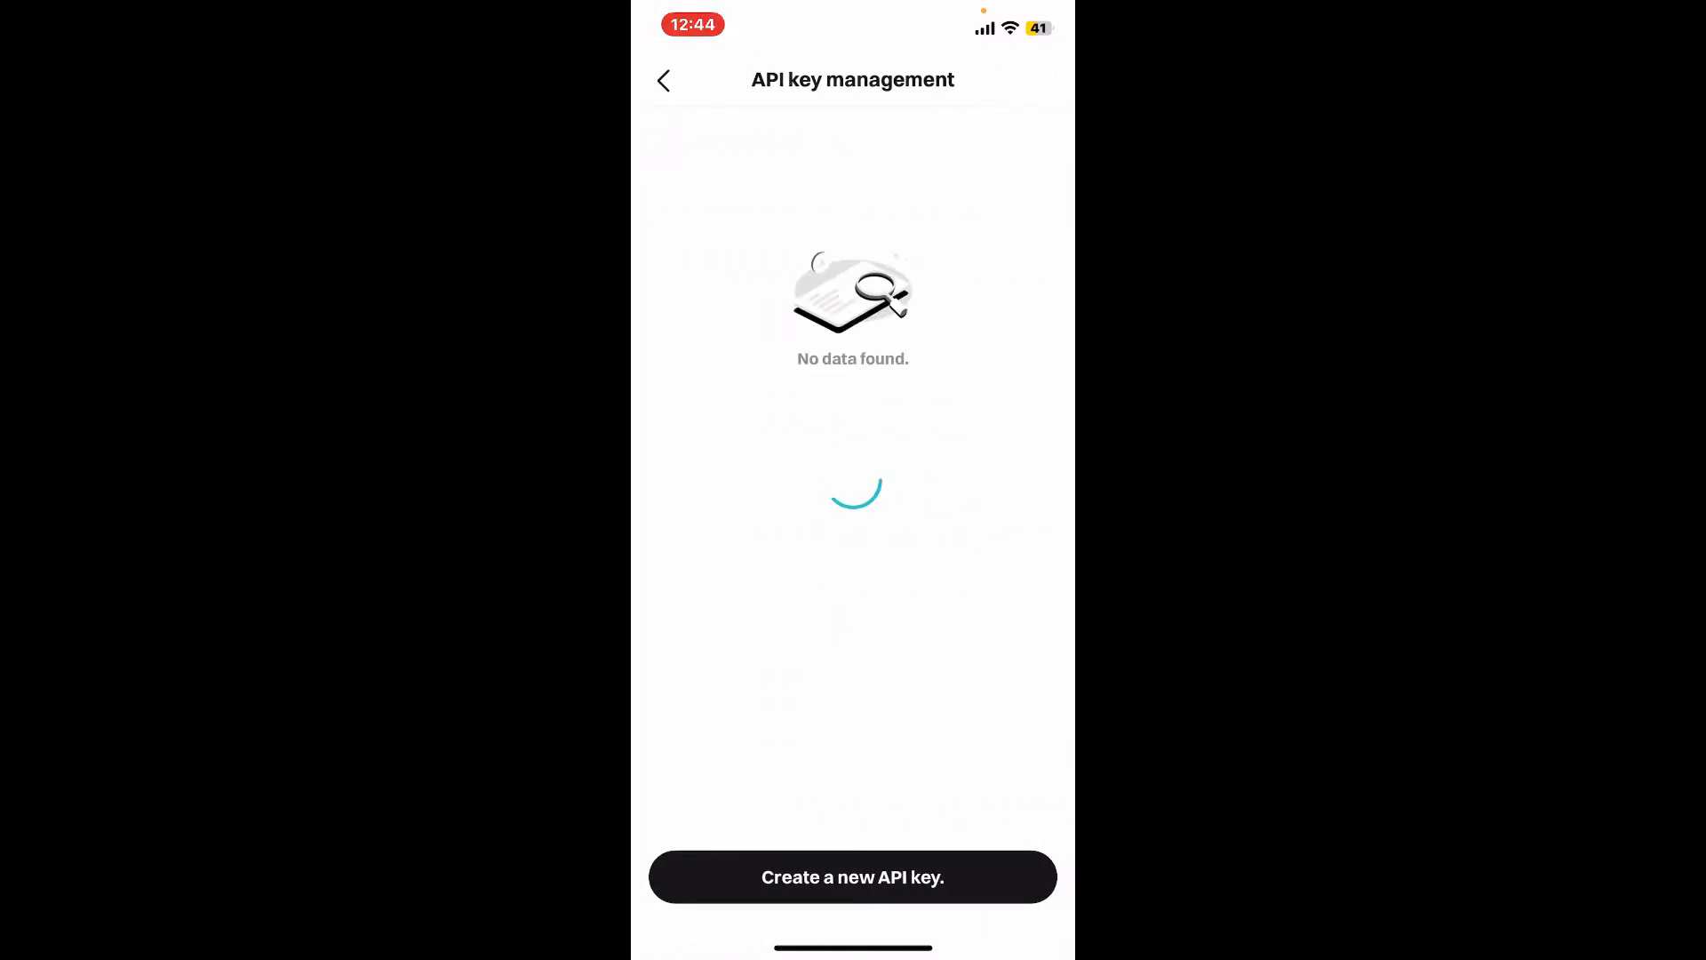
# - Start creating an API key and accept enabling the required security verification
pyautogui.click(853, 877)
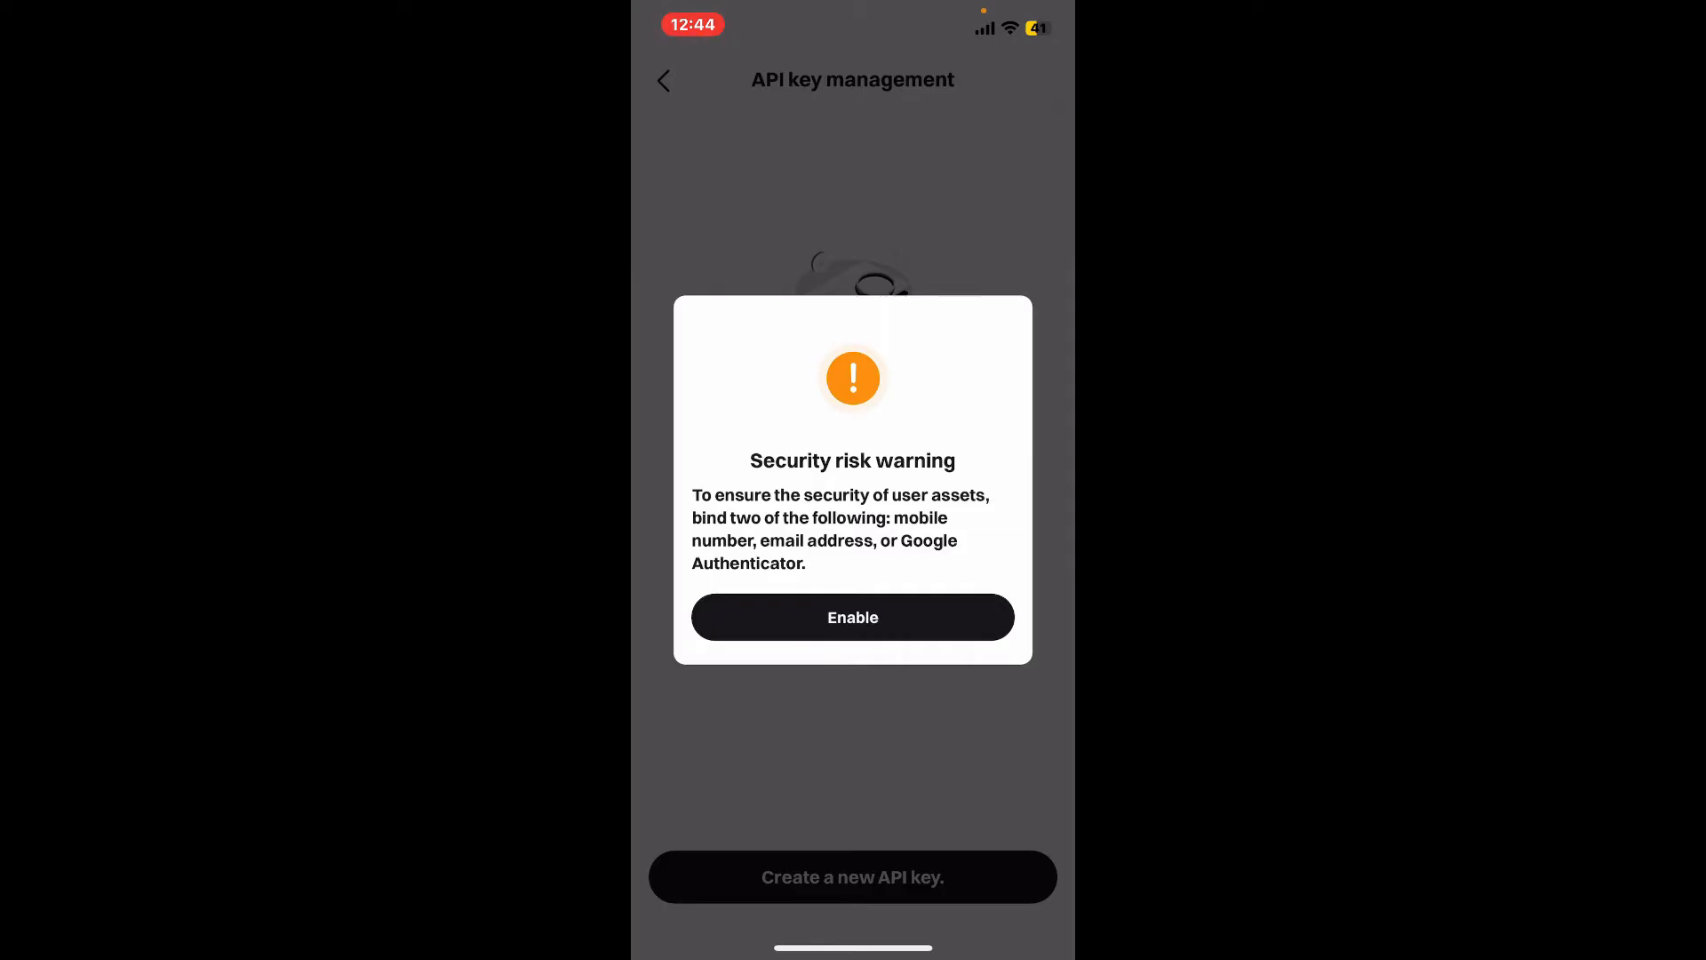
pyautogui.click(853, 617)
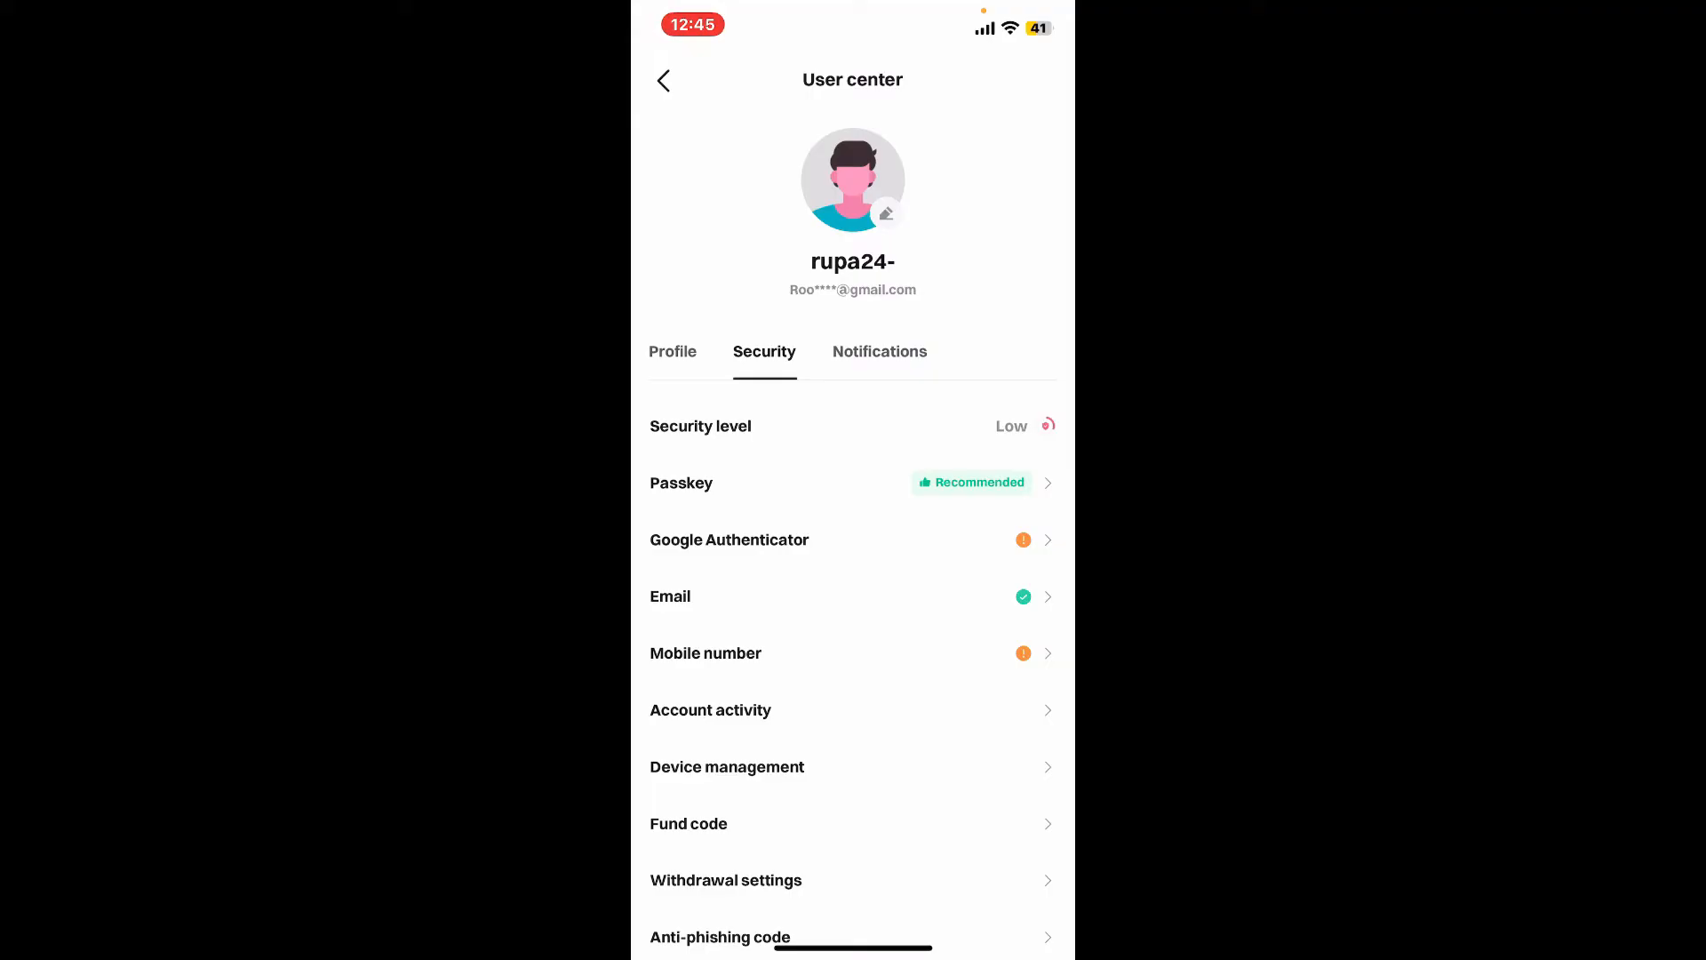
# - Bind a mobile number by sending and entering its SMS verification code
pyautogui.click(706, 651)
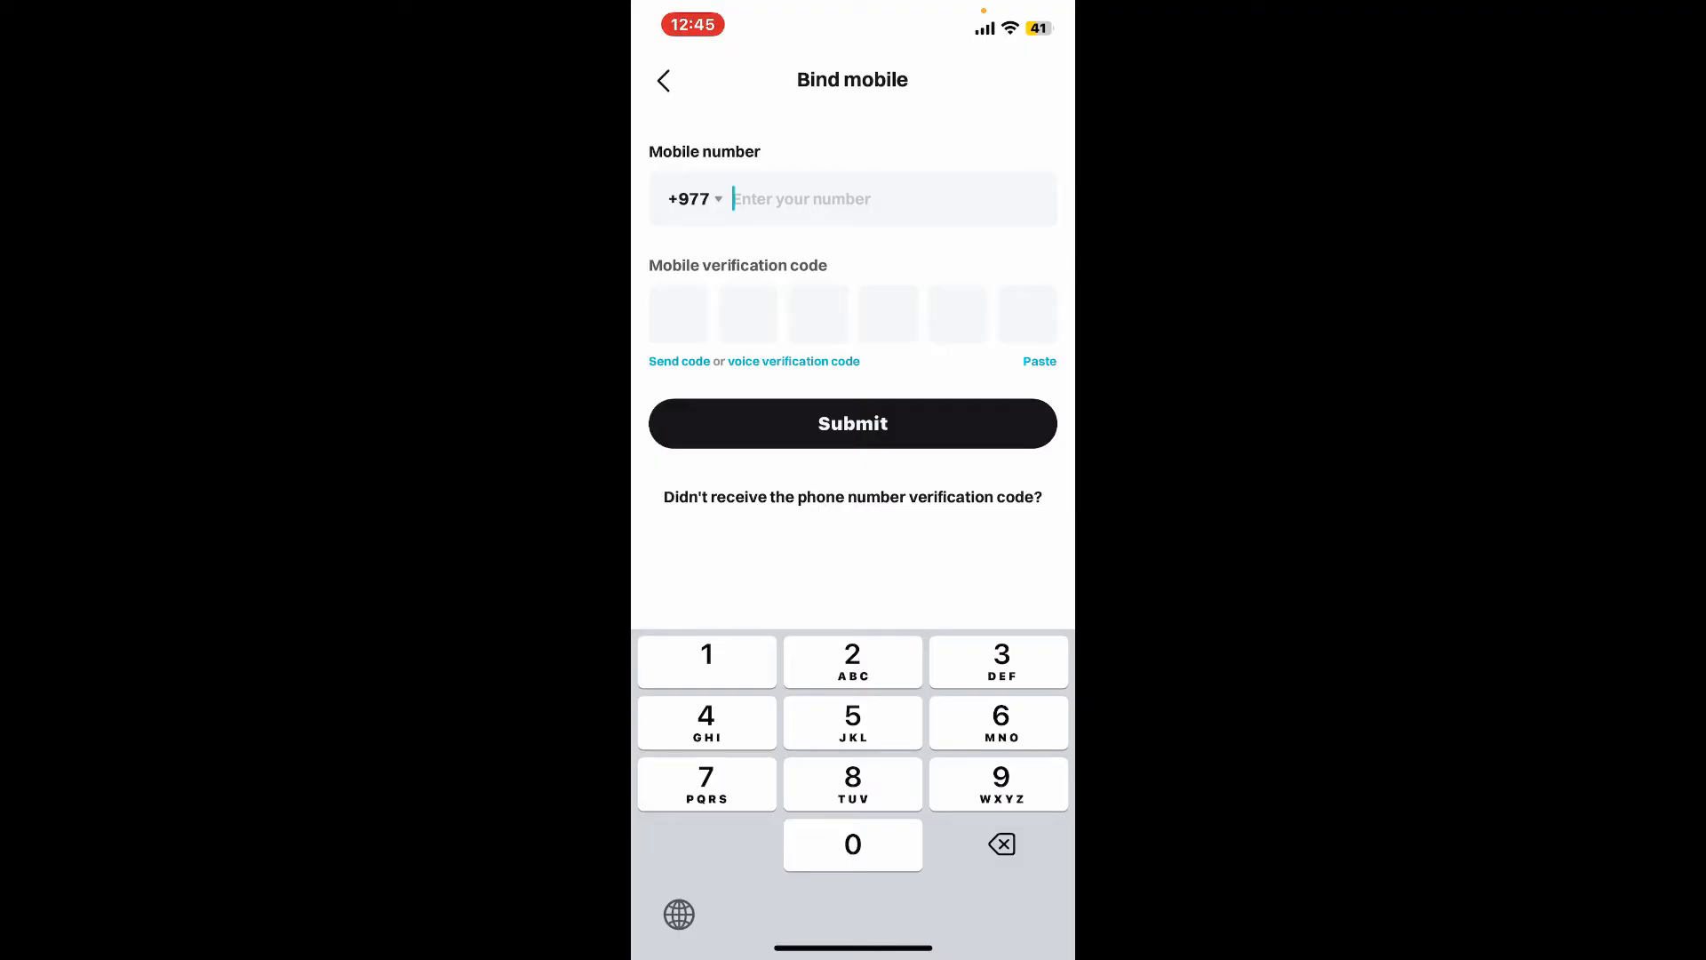
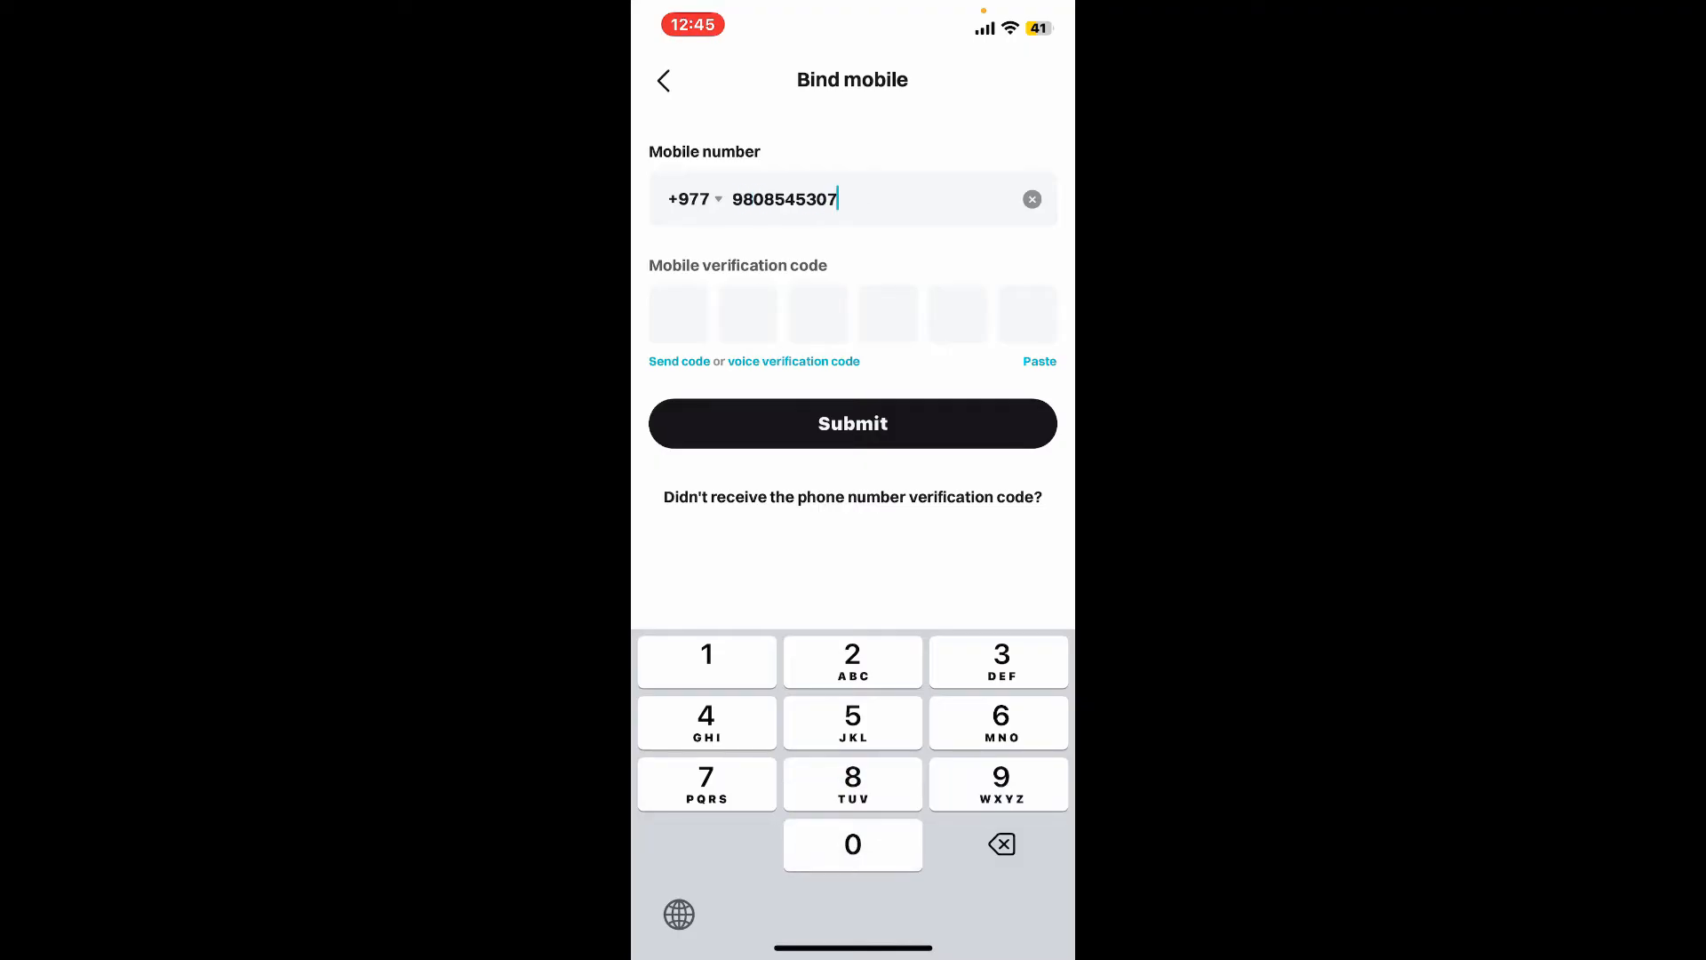
pyautogui.click(679, 360)
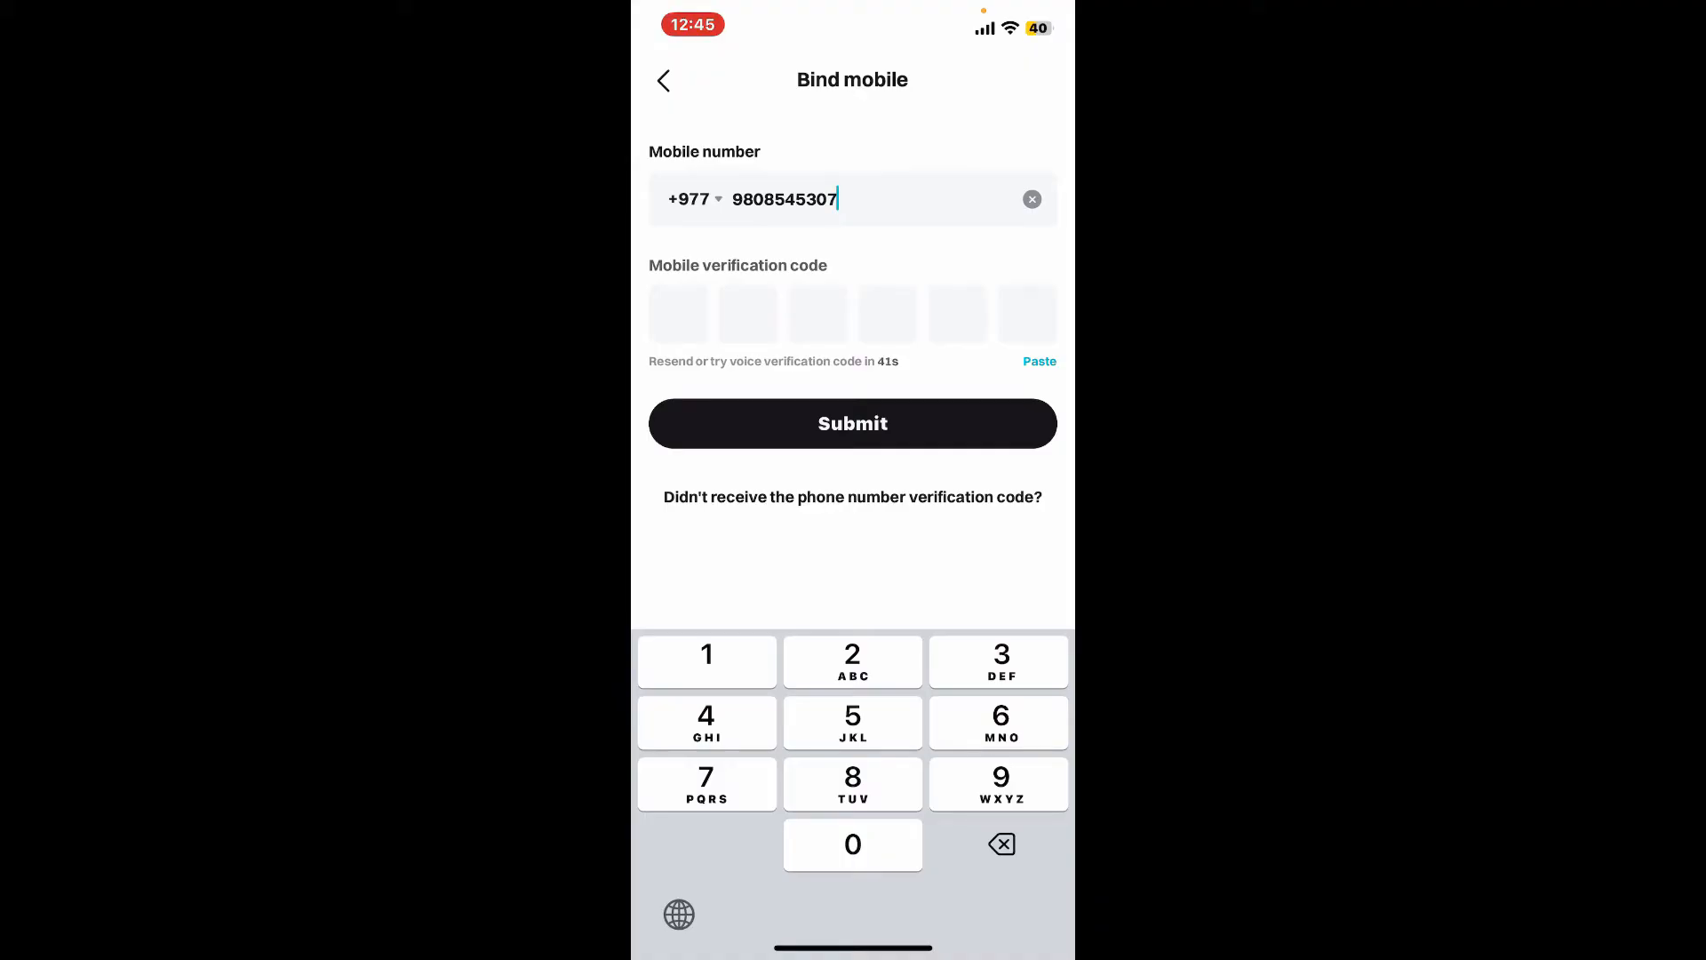
pyautogui.click(679, 313)
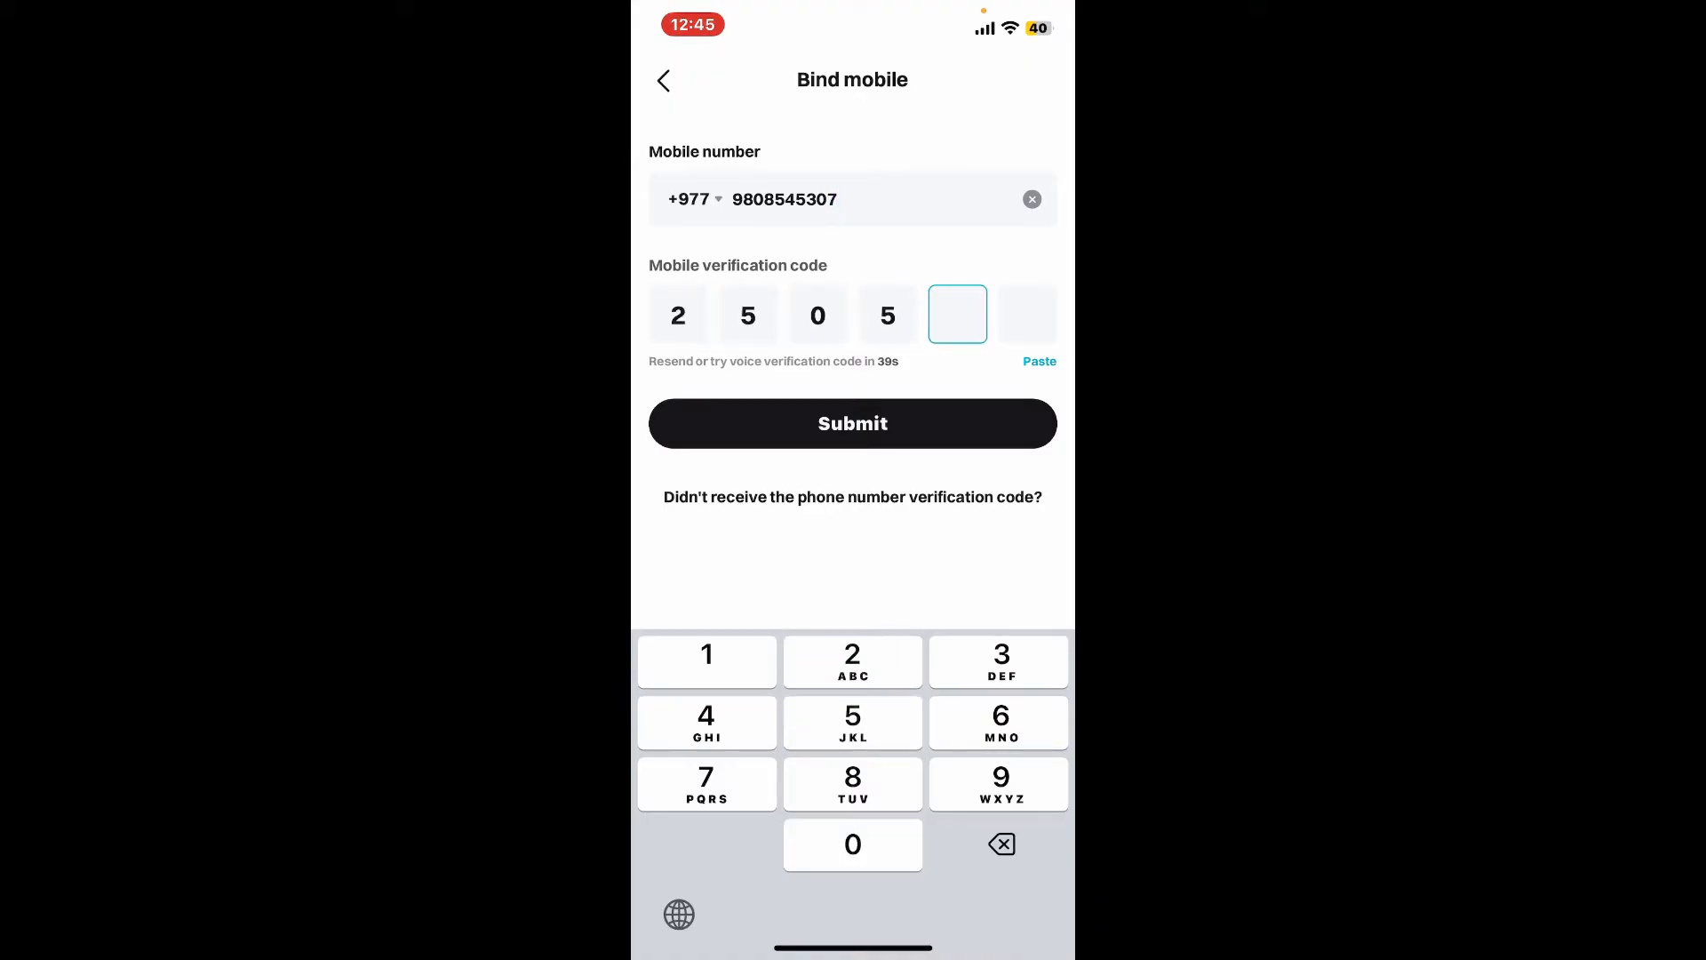
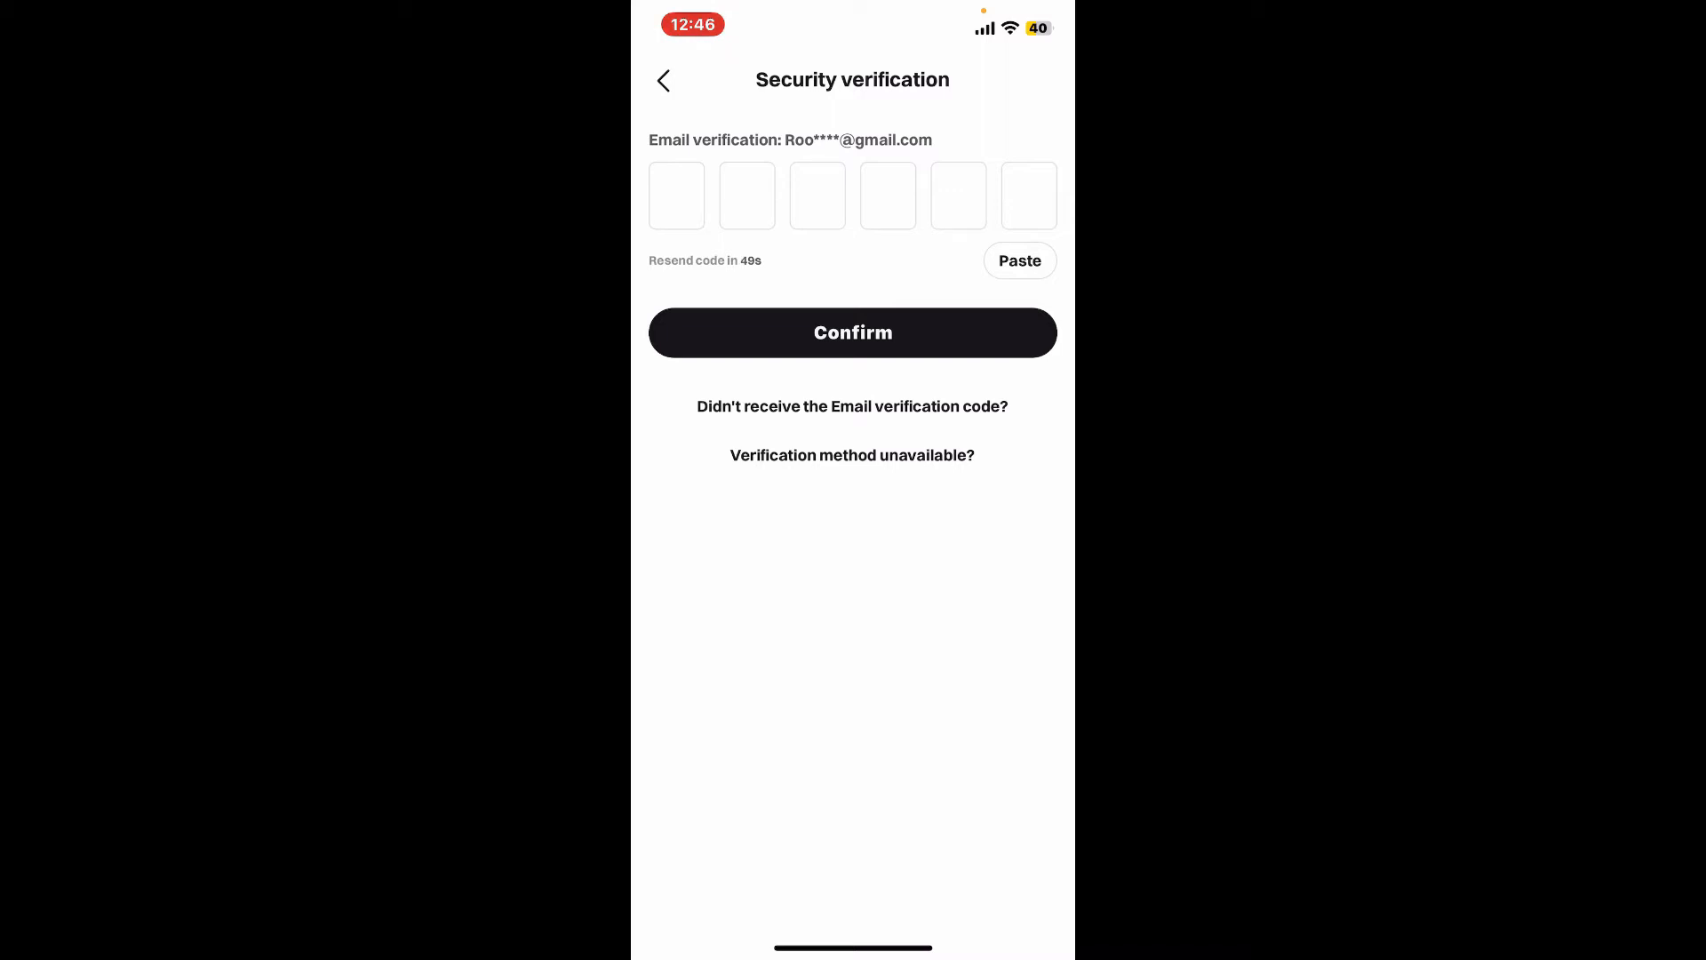
# - Fetch the email code, paste it with Allow Paste and confirm the mobile binding
pyautogui.moveTo(854, 948); pyautogui.dragTo(853, 560)
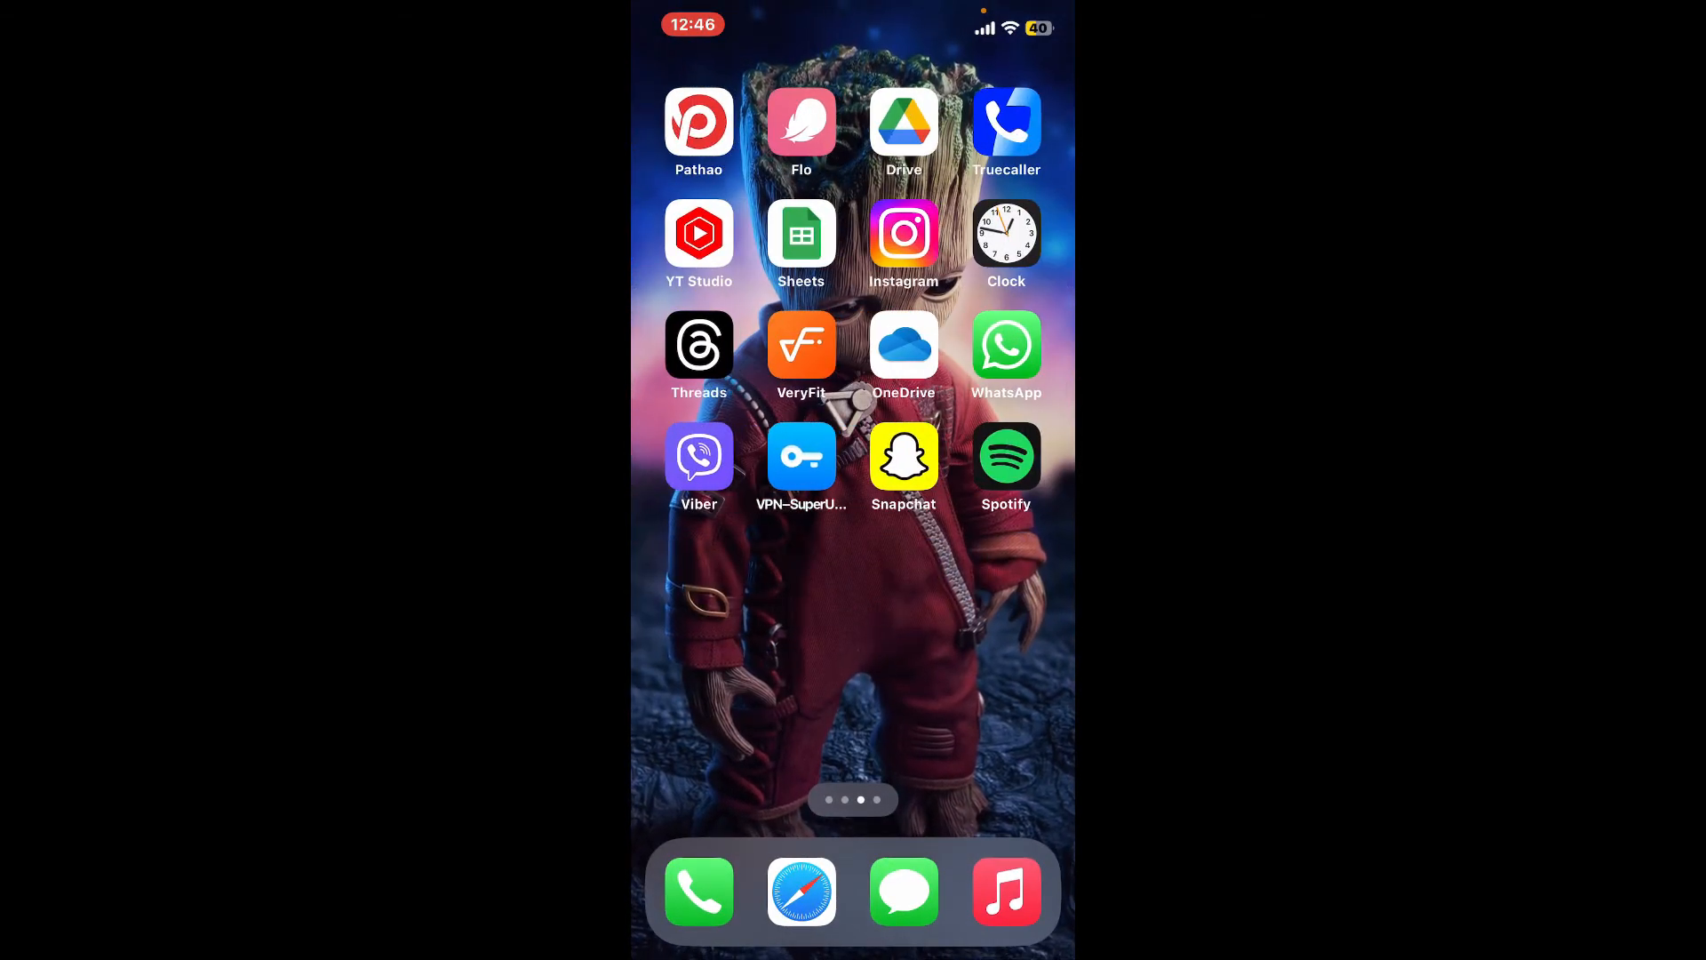
pyautogui.moveTo(746, 949); pyautogui.dragTo(987, 947)
pyautogui.click(1019, 261)
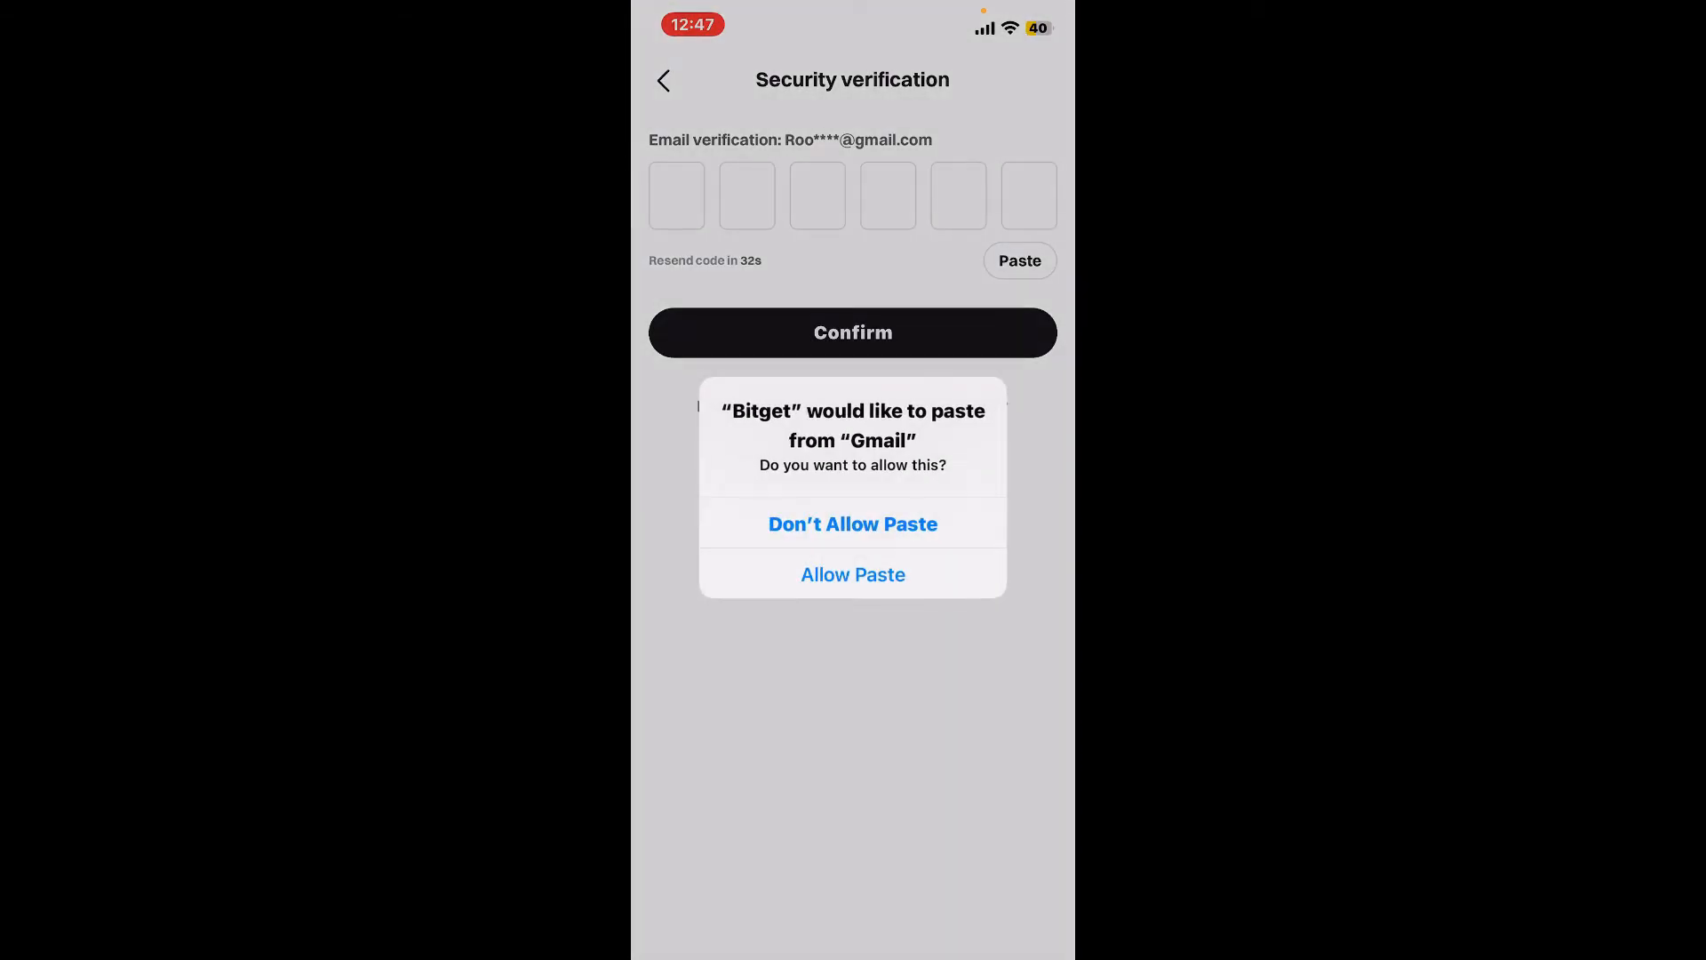
pyautogui.click(853, 575)
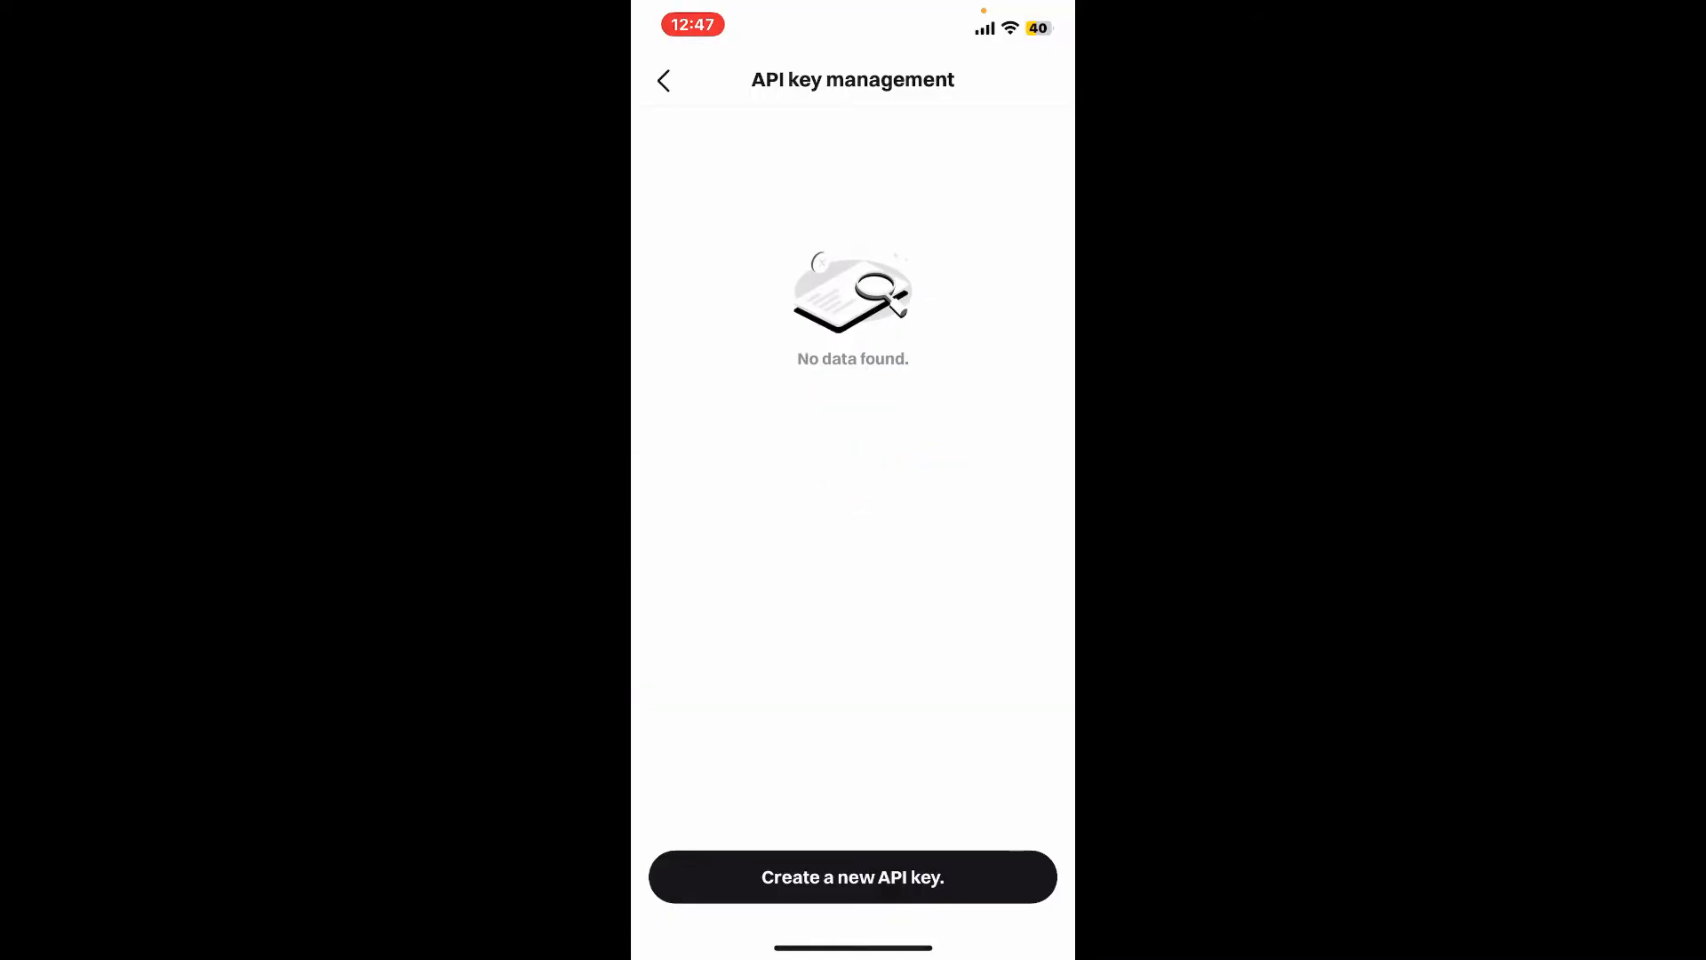
# - Begin an automatically generated HMAC API key with a name and passphrase filled in
pyautogui.click(852, 877)
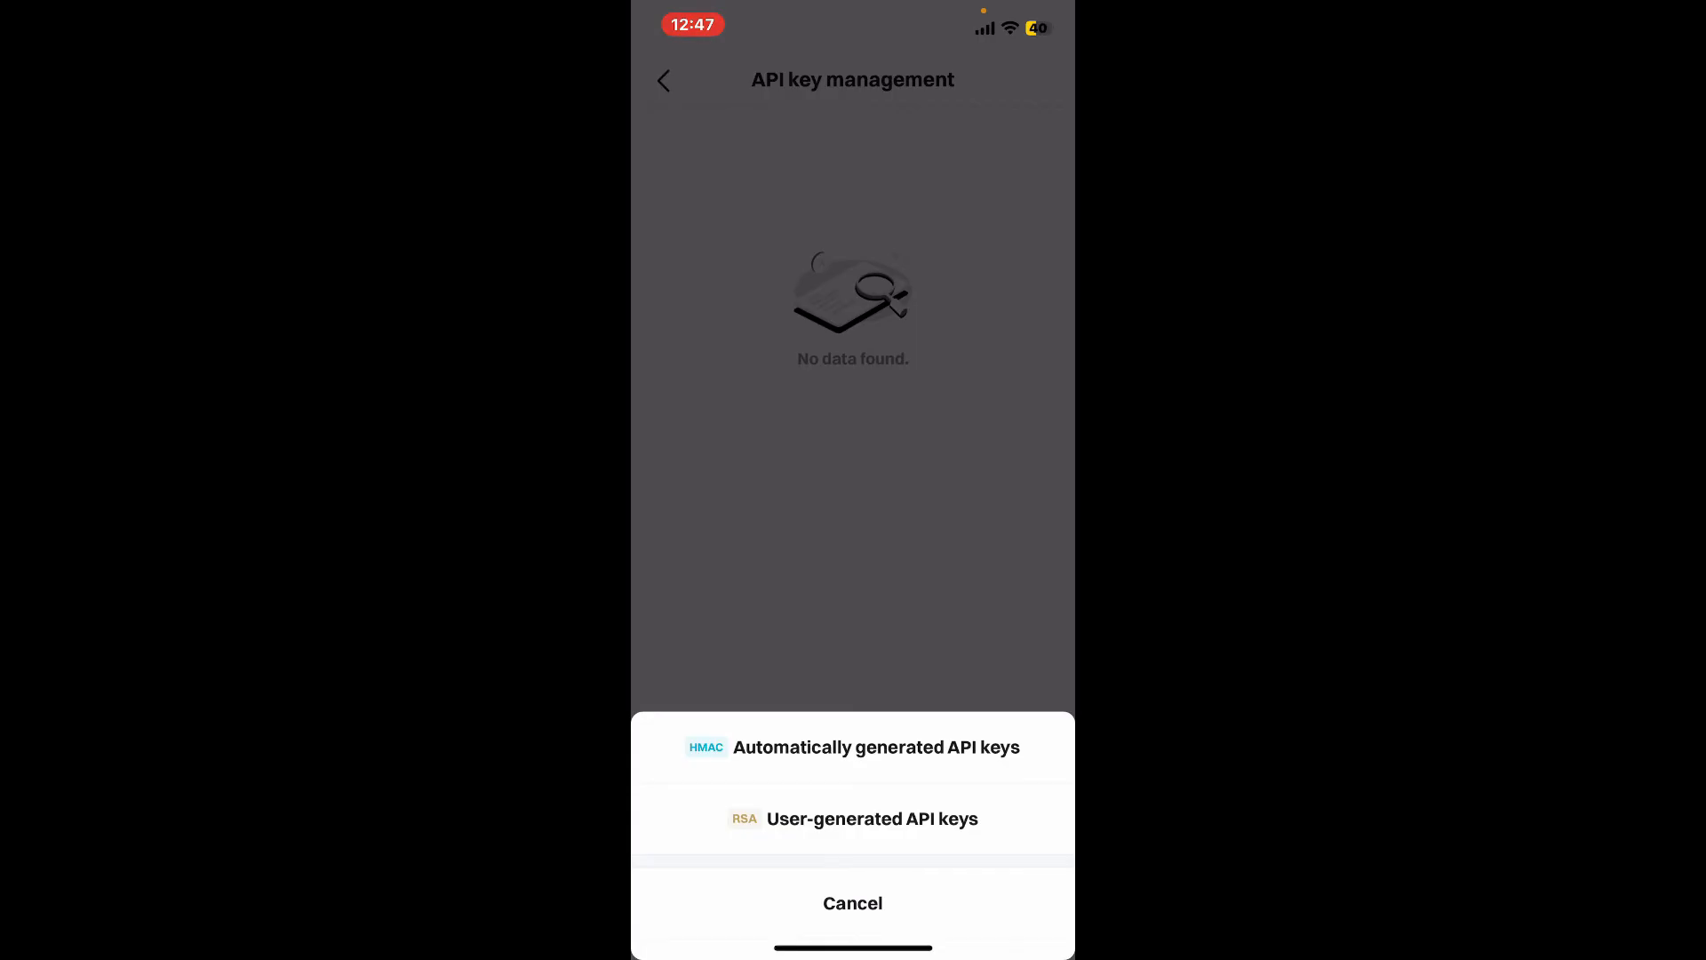
pyautogui.write('a')
pyautogui.click(1020, 844)
pyautogui.click(853, 284)
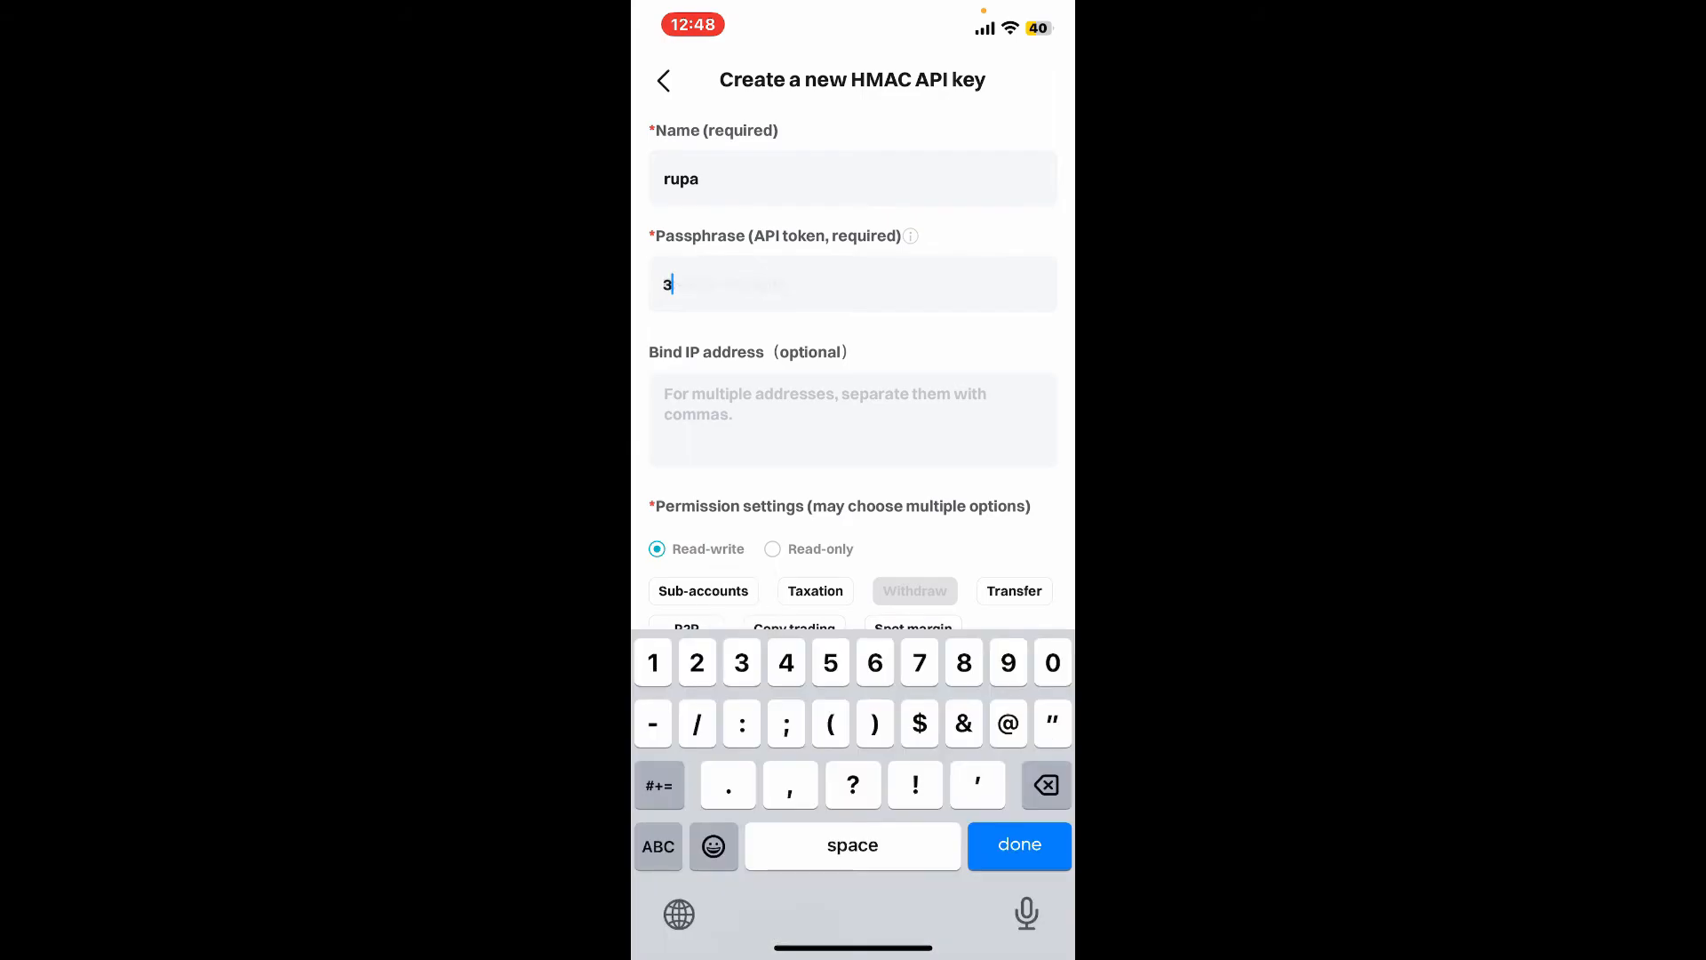
pyautogui.click(853, 404)
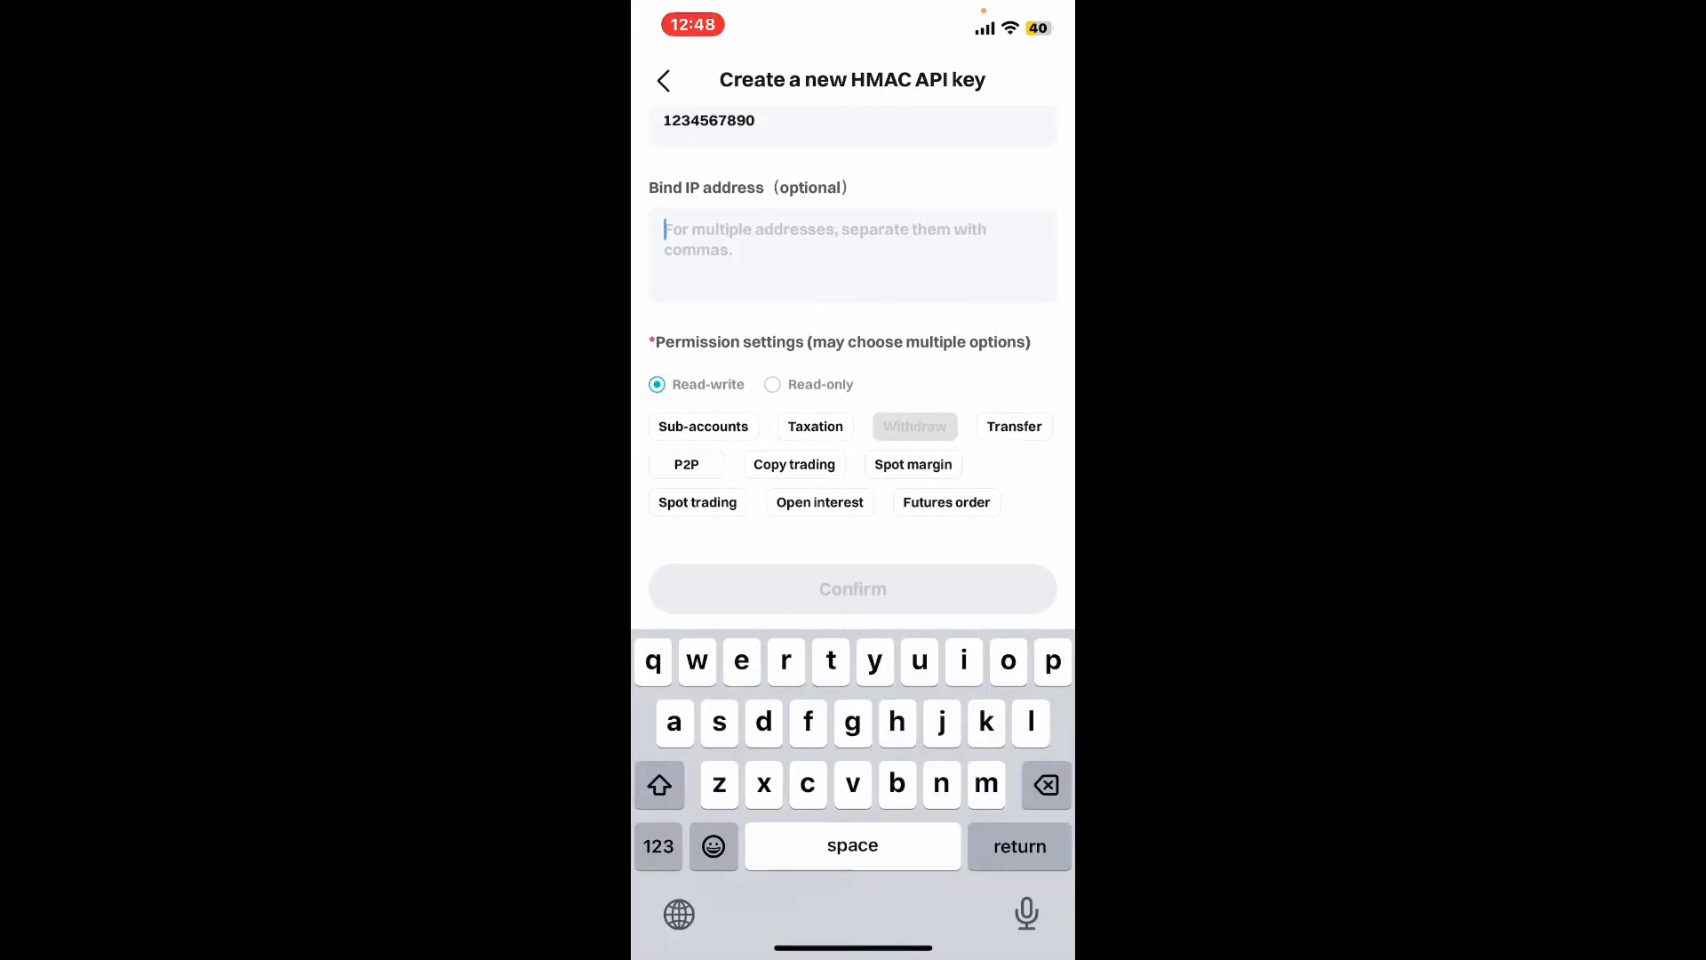
# - Make the key read-only with Transfer, Copy trading and Spot trading permissions and confirm
pyautogui.click(800, 384)
pyautogui.click(1014, 426)
pyautogui.click(794, 465)
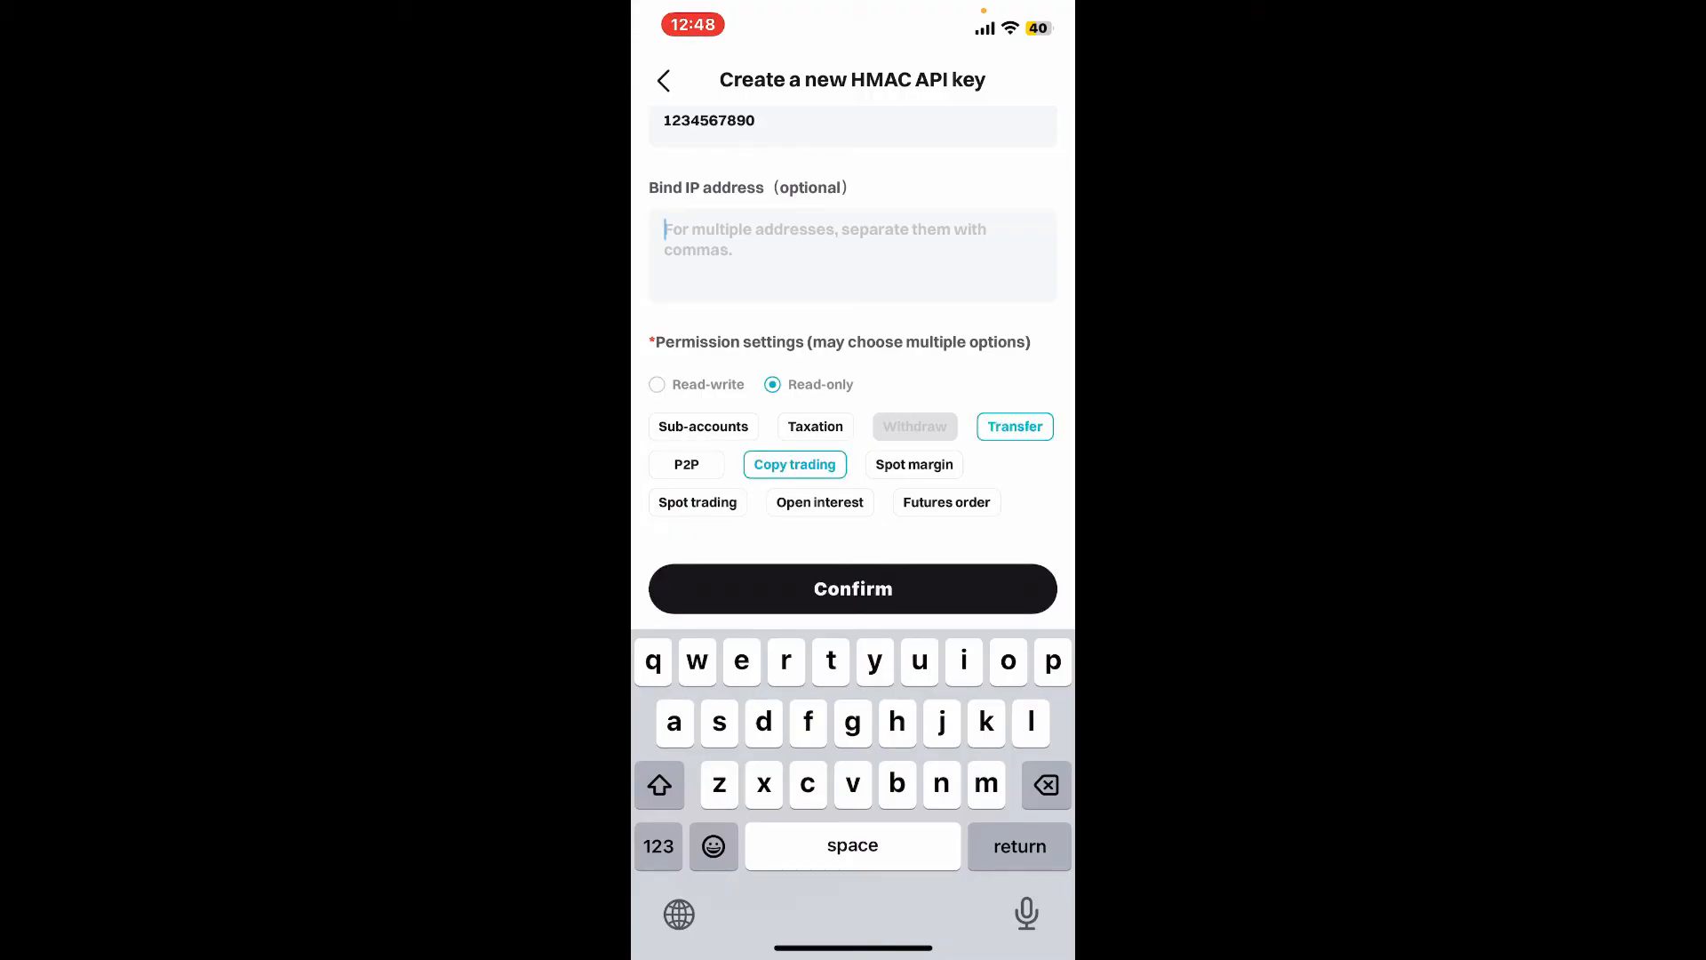
pyautogui.click(697, 501)
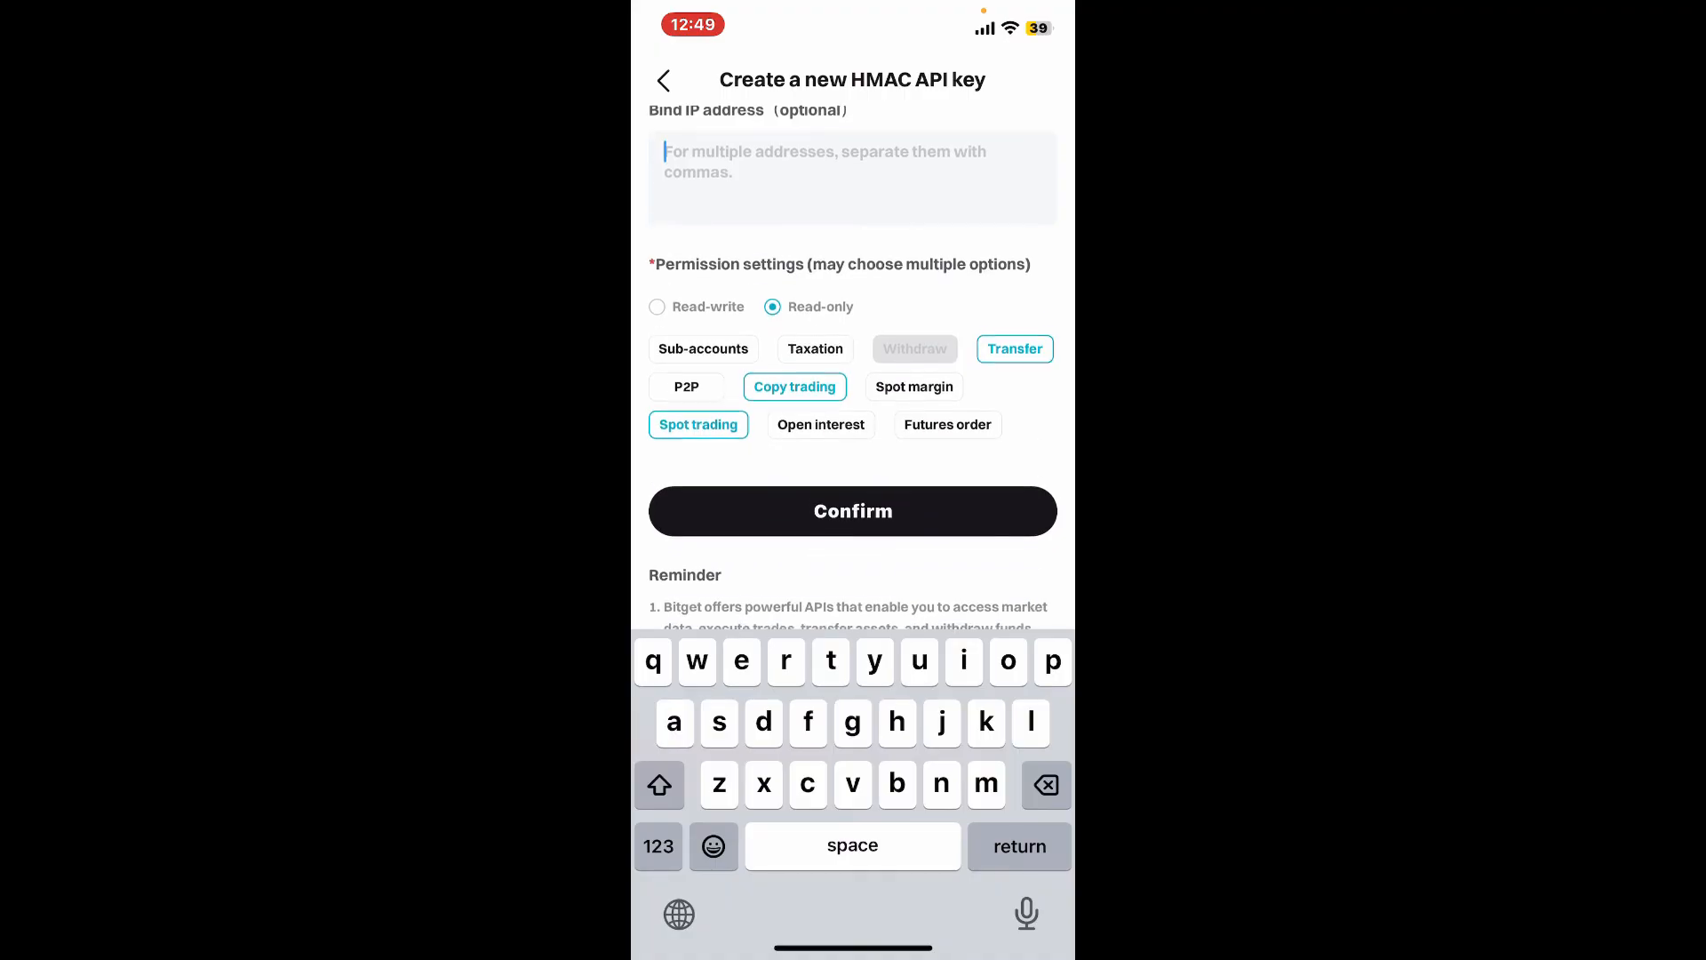
pyautogui.click(854, 587)
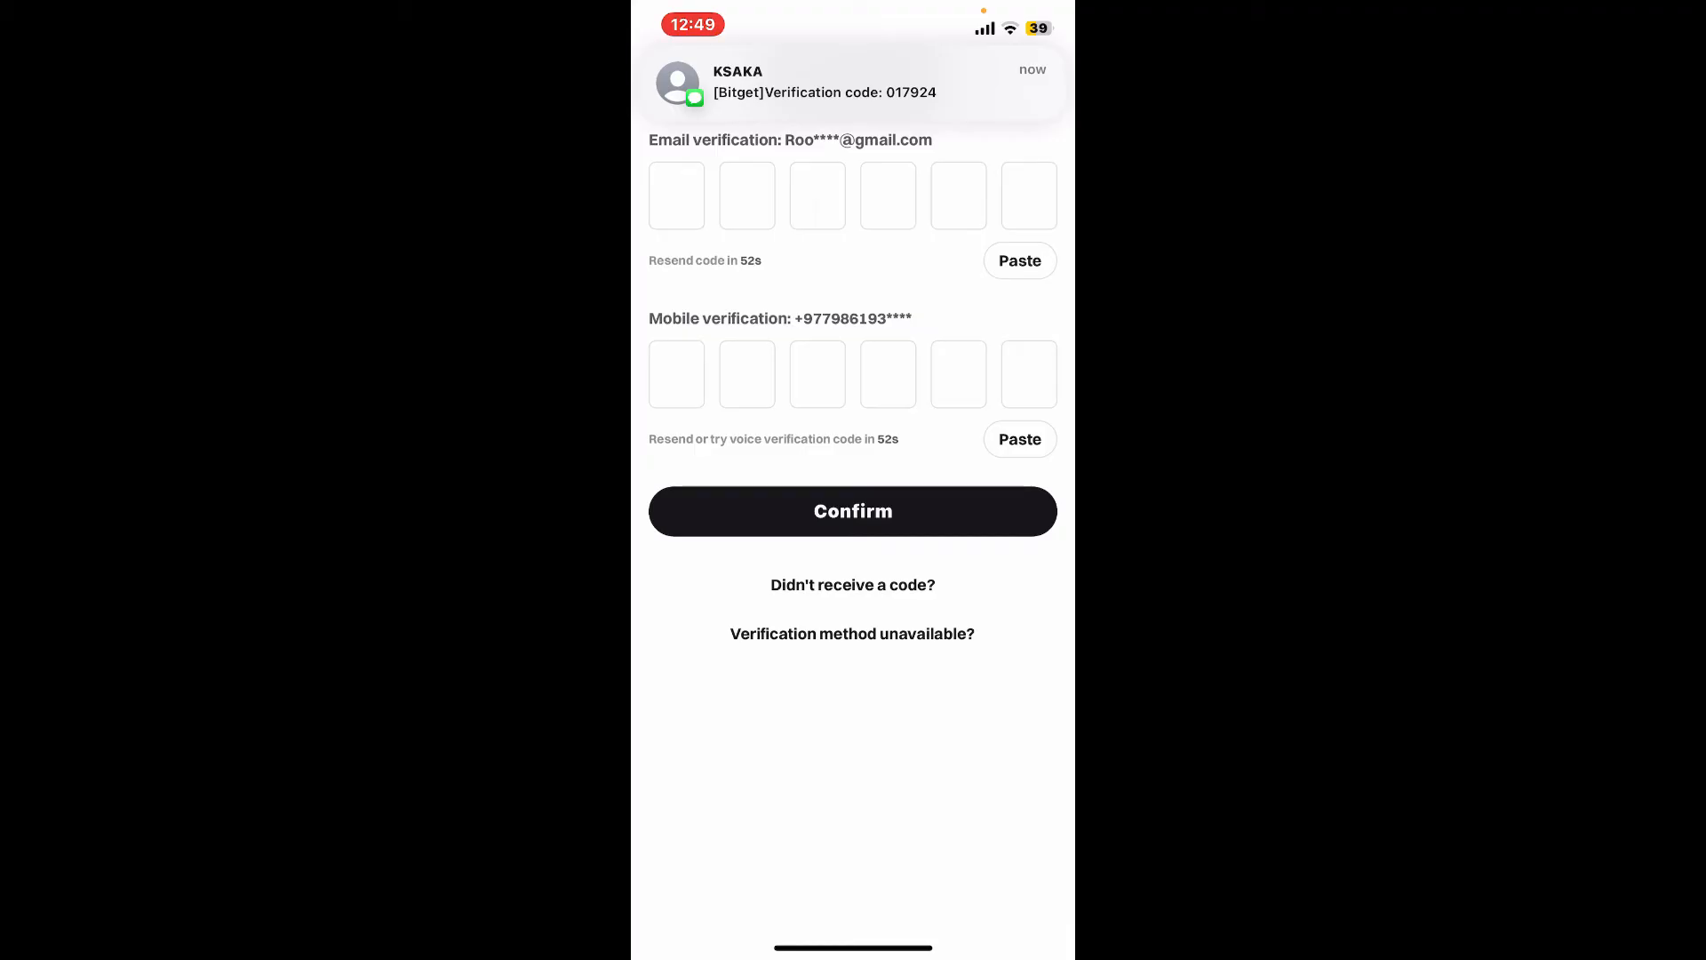
# - Fill in the suggested SMS code, copy the email code from the Bitget Create API email and return
pyautogui.click(676, 375)
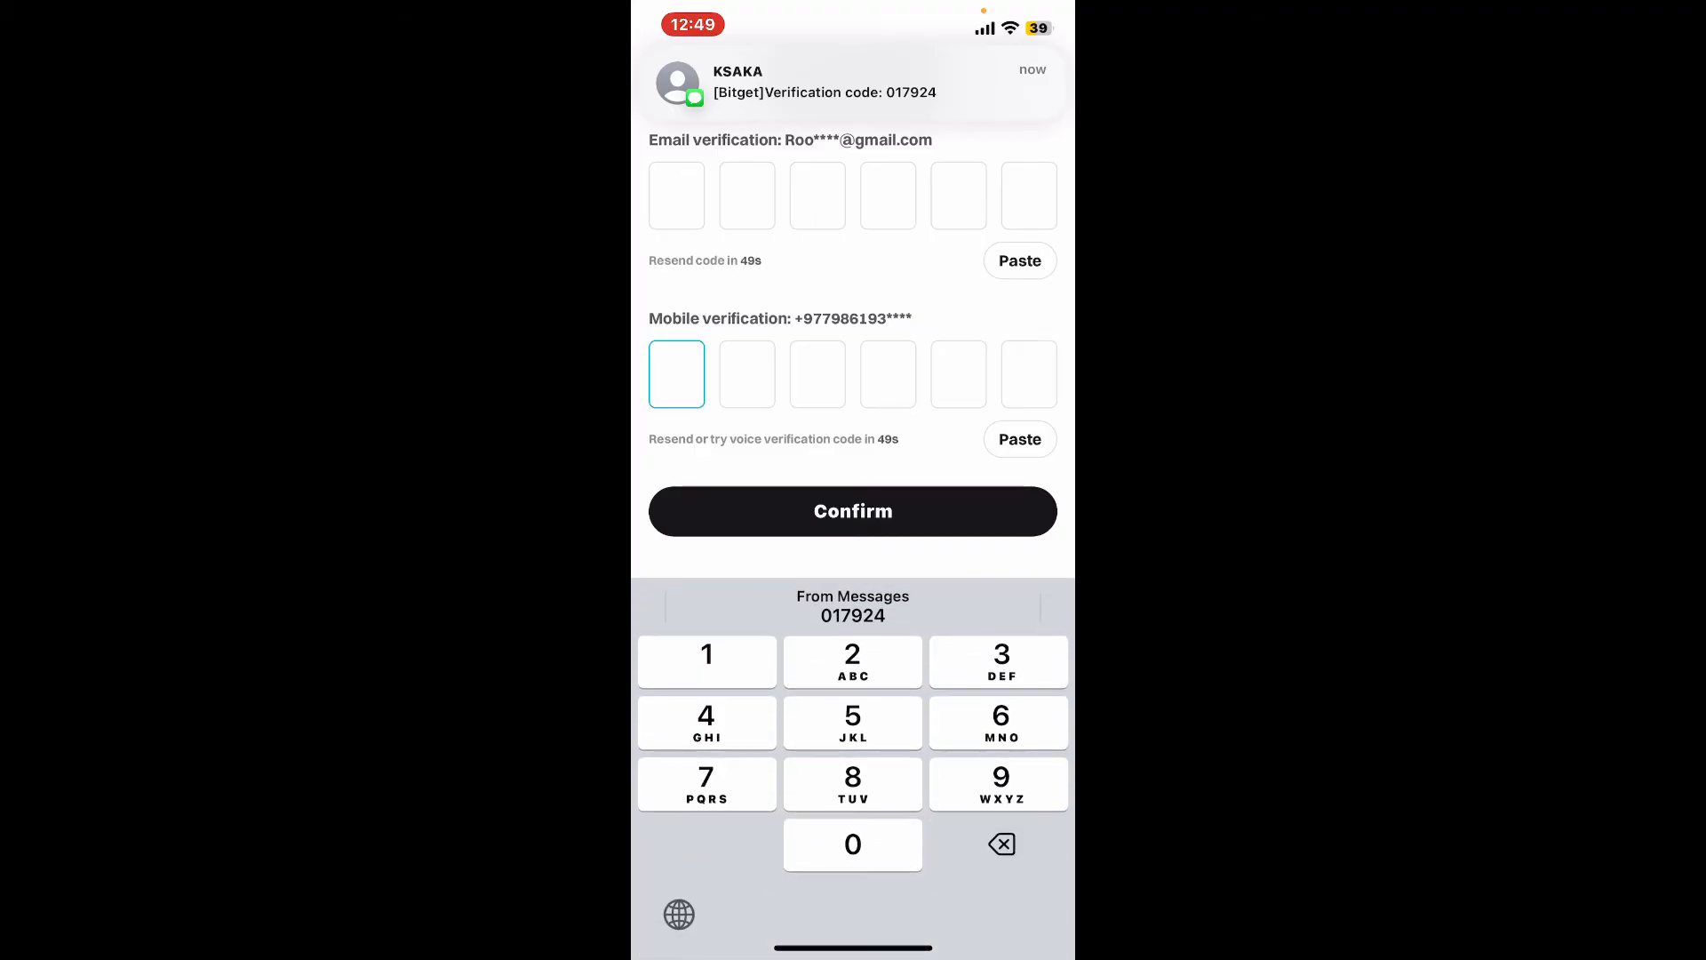
pyautogui.click(853, 604)
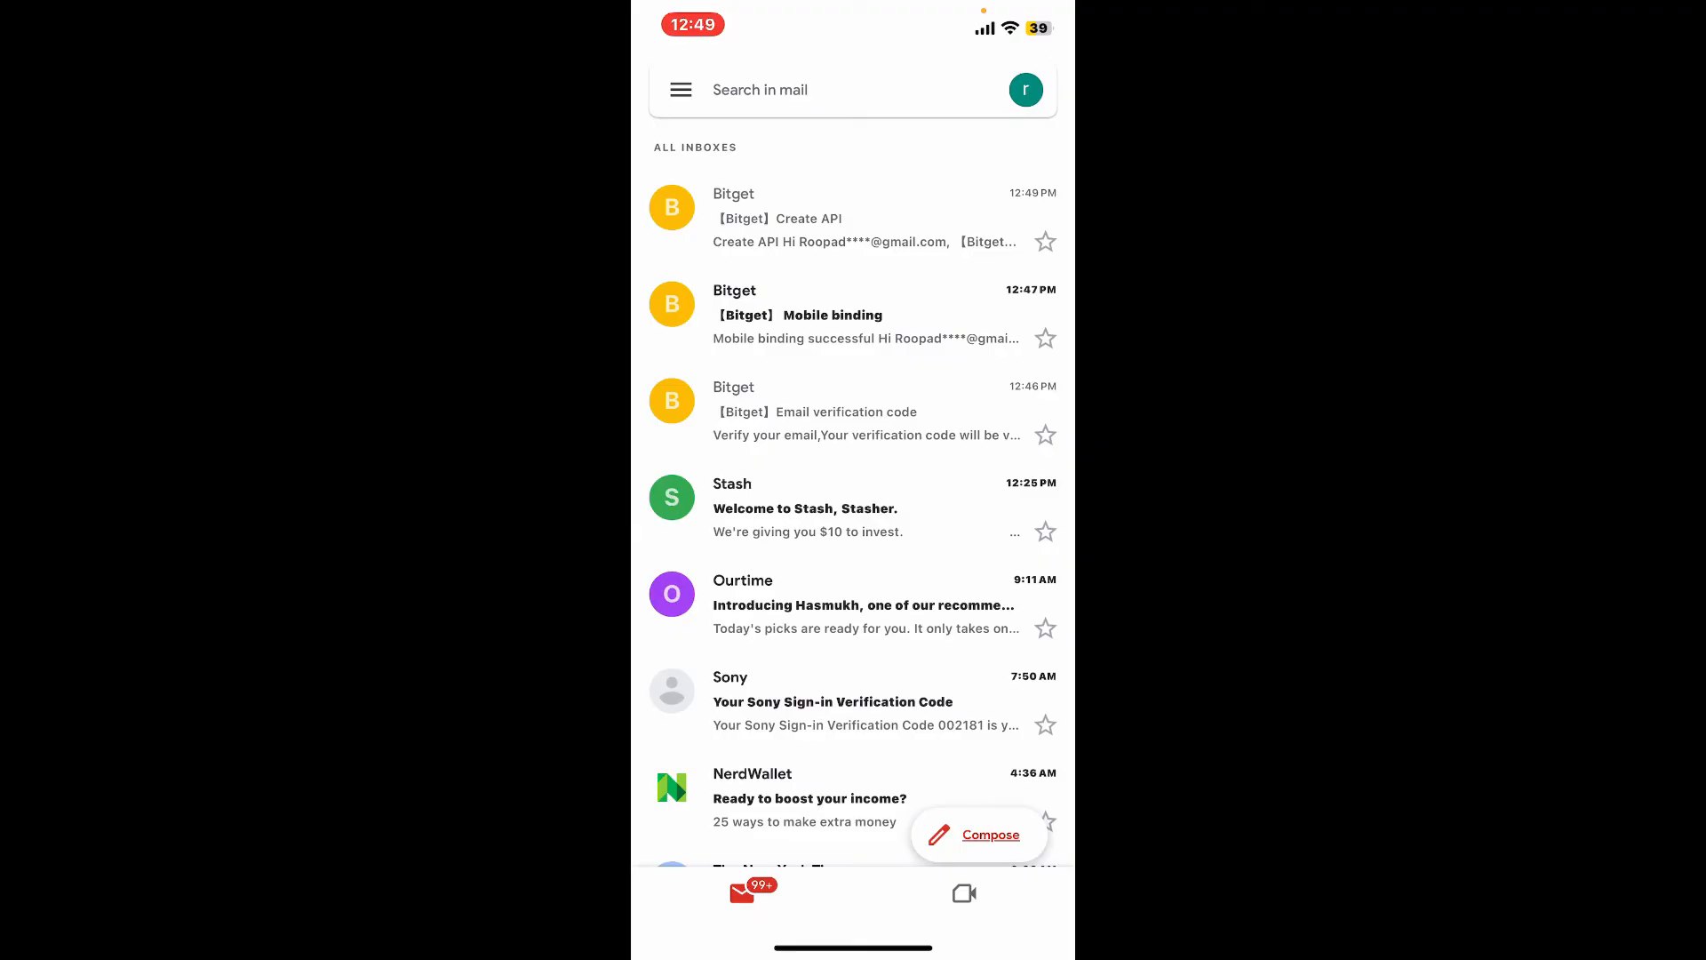
pyautogui.click(853, 218)
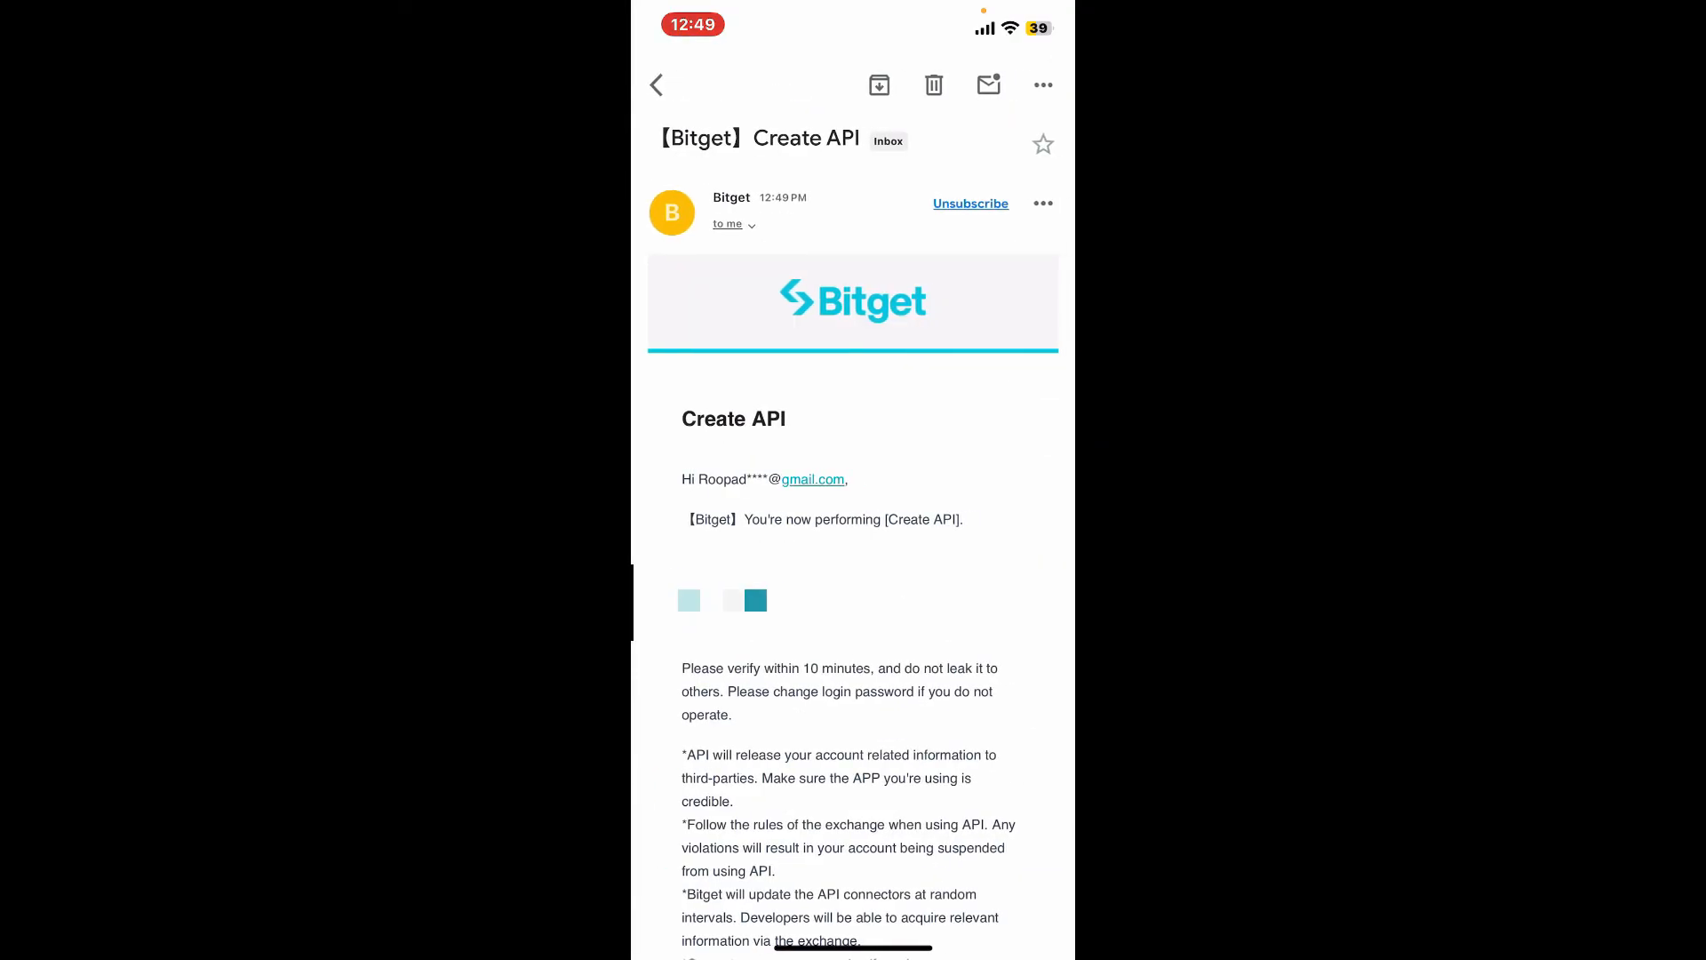
pyautogui.click(720, 600)
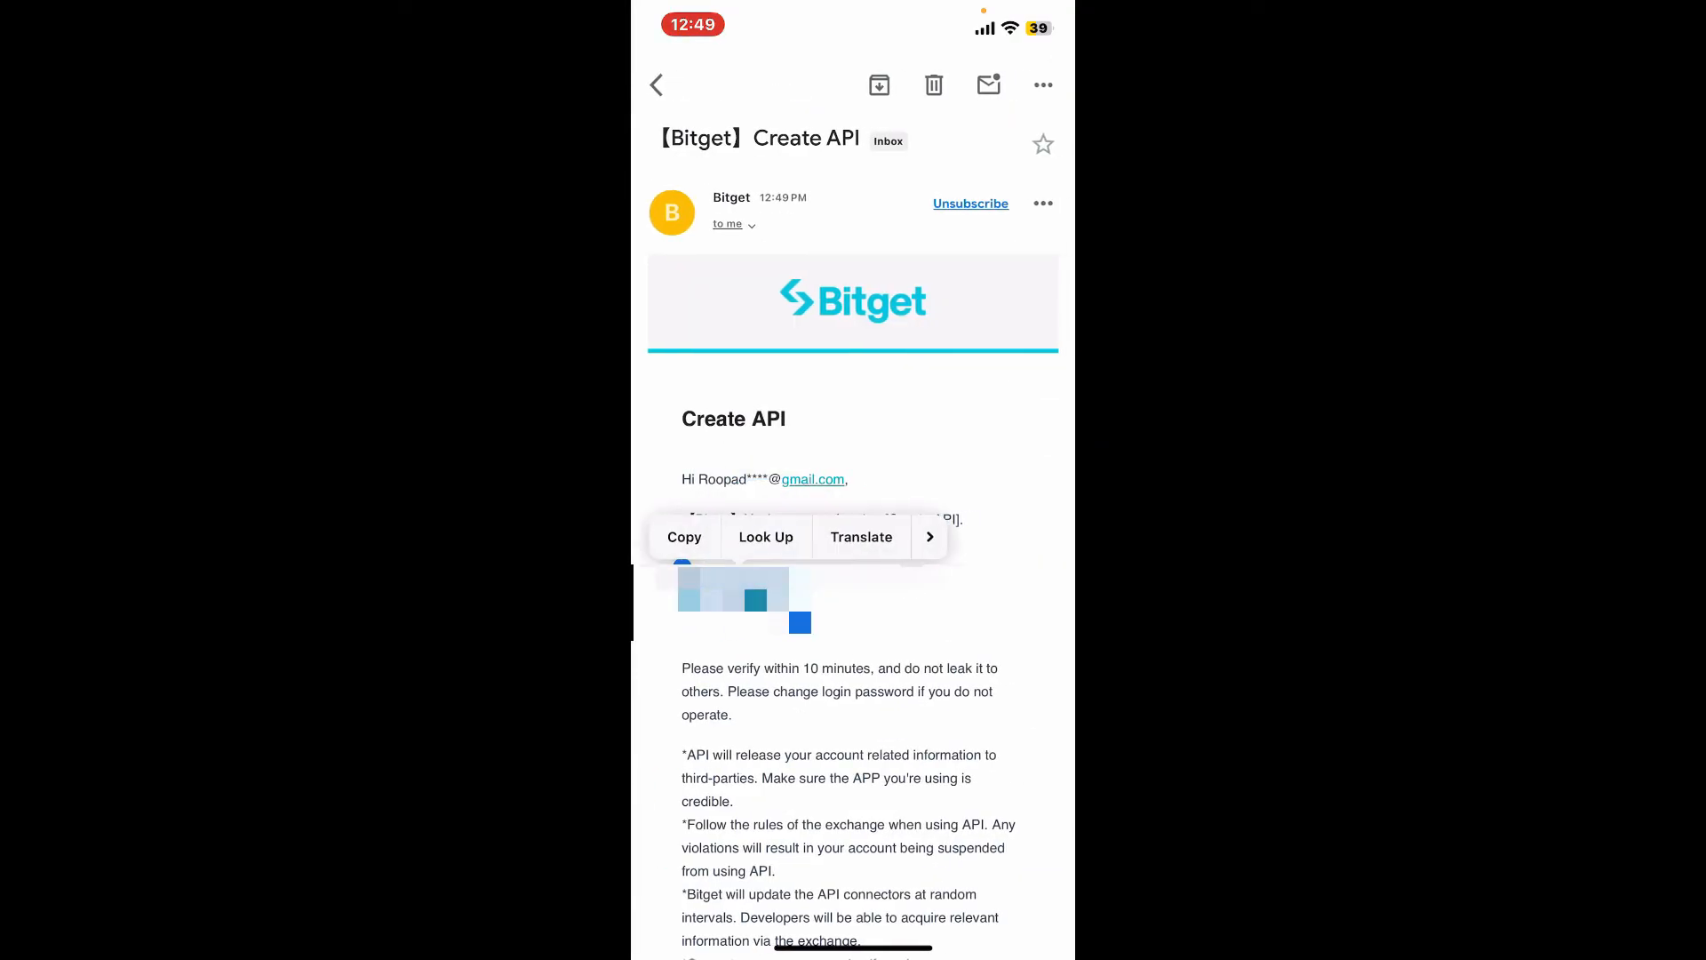
pyautogui.click(686, 537)
pyautogui.moveTo(854, 949)
pyautogui.mouseDown()
pyautogui.moveTo(853, 800)
pyautogui.moveTo(1040, 853)
pyautogui.mouseUp()
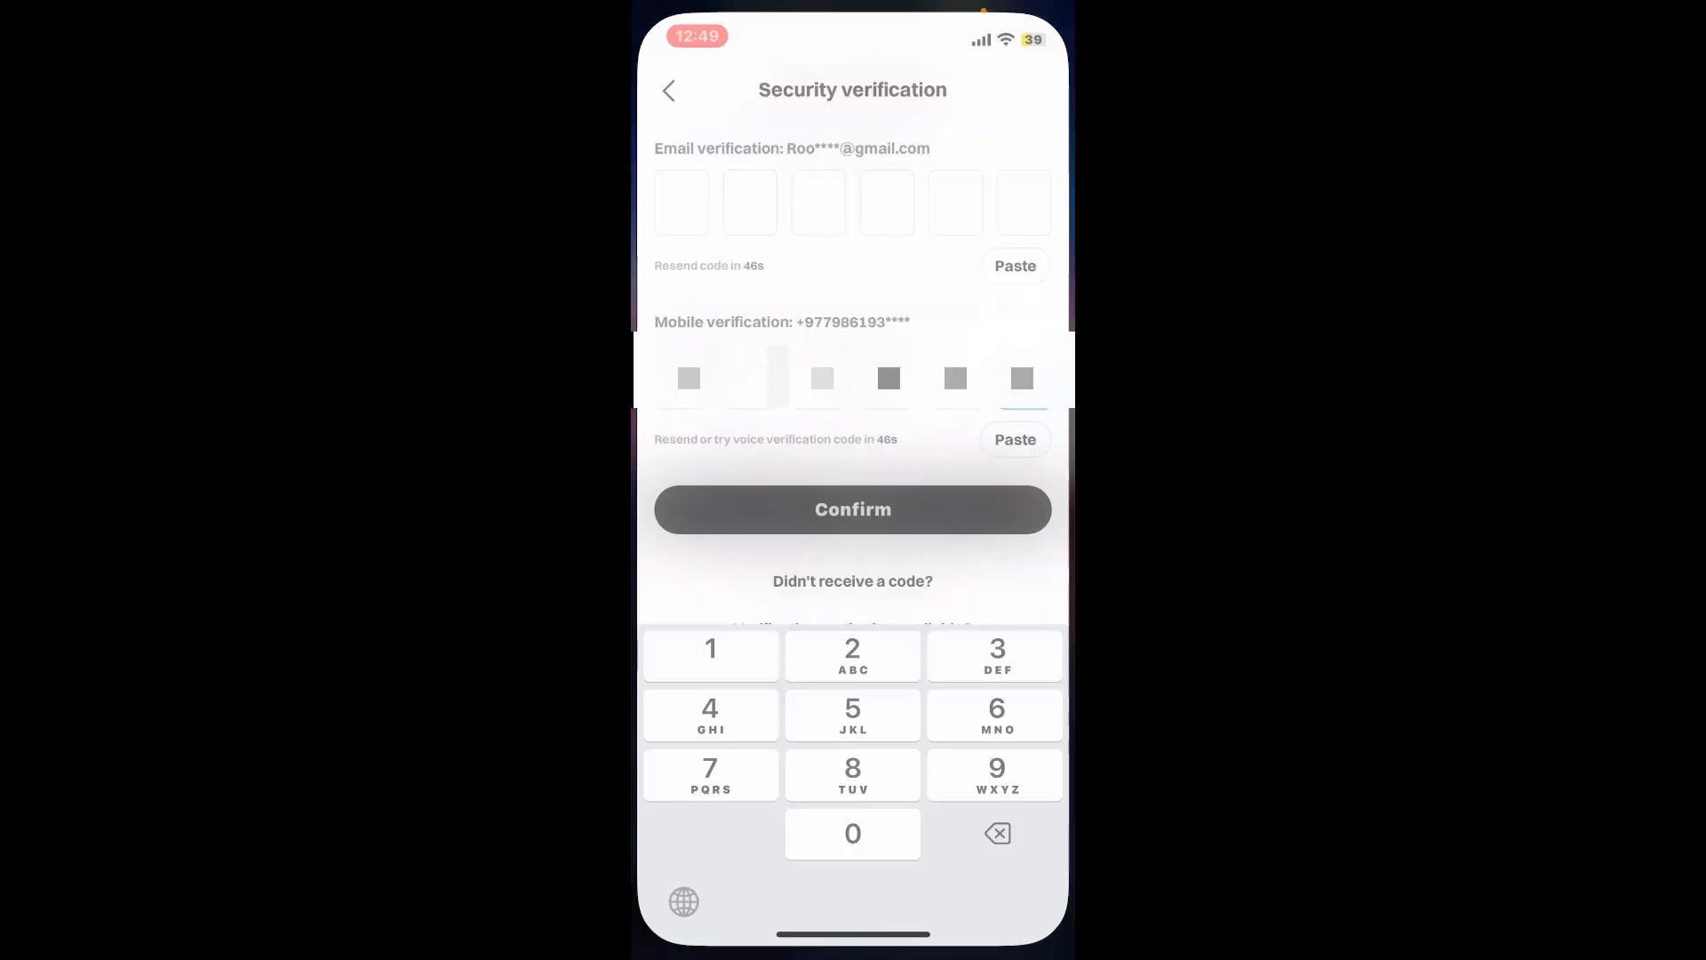
# - Paste the email verification code with Allow Paste to complete key creation
pyautogui.click(1019, 261)
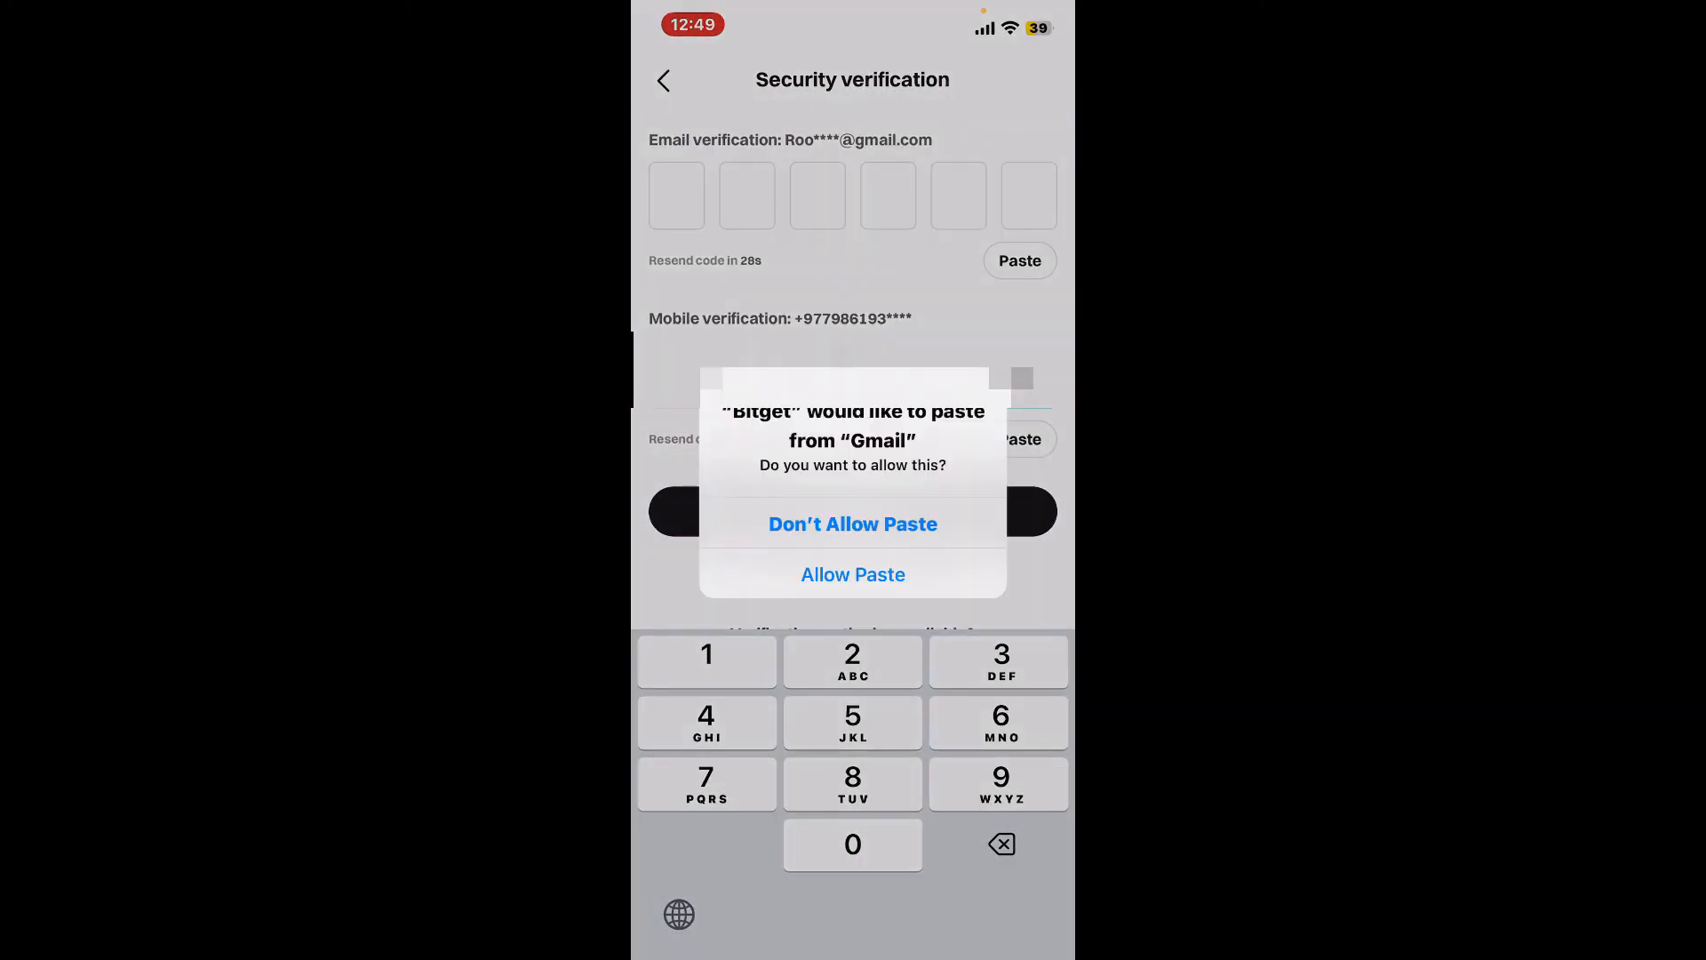
pyautogui.click(853, 574)
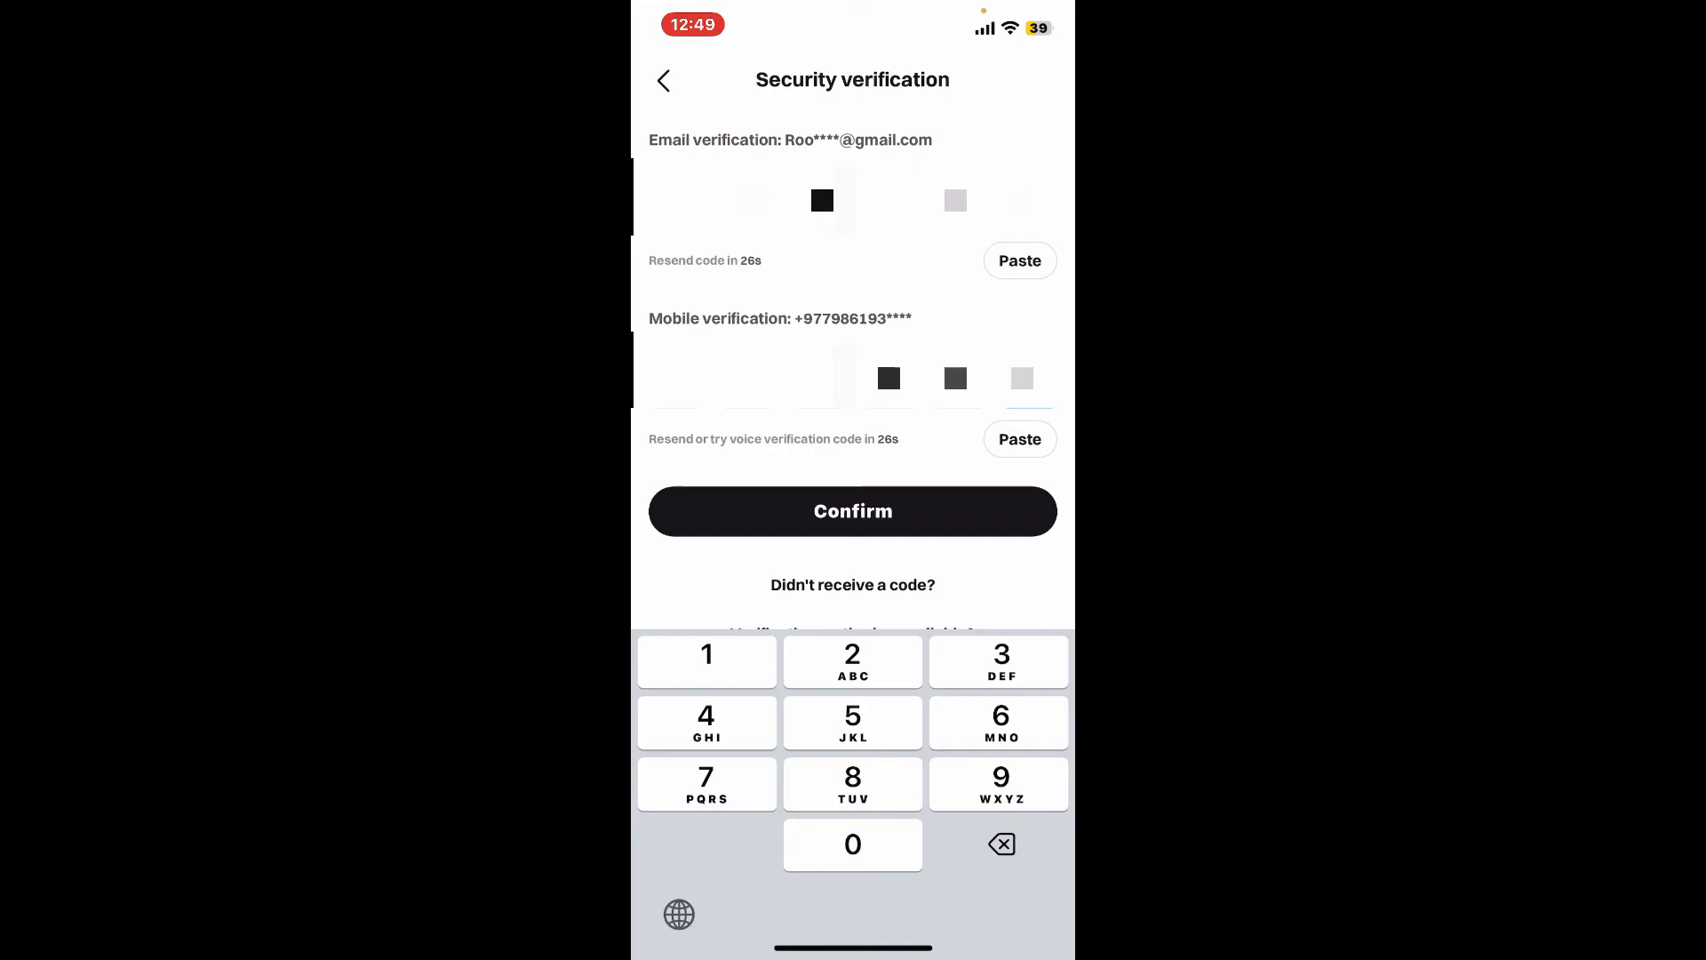
pyautogui.write('9')
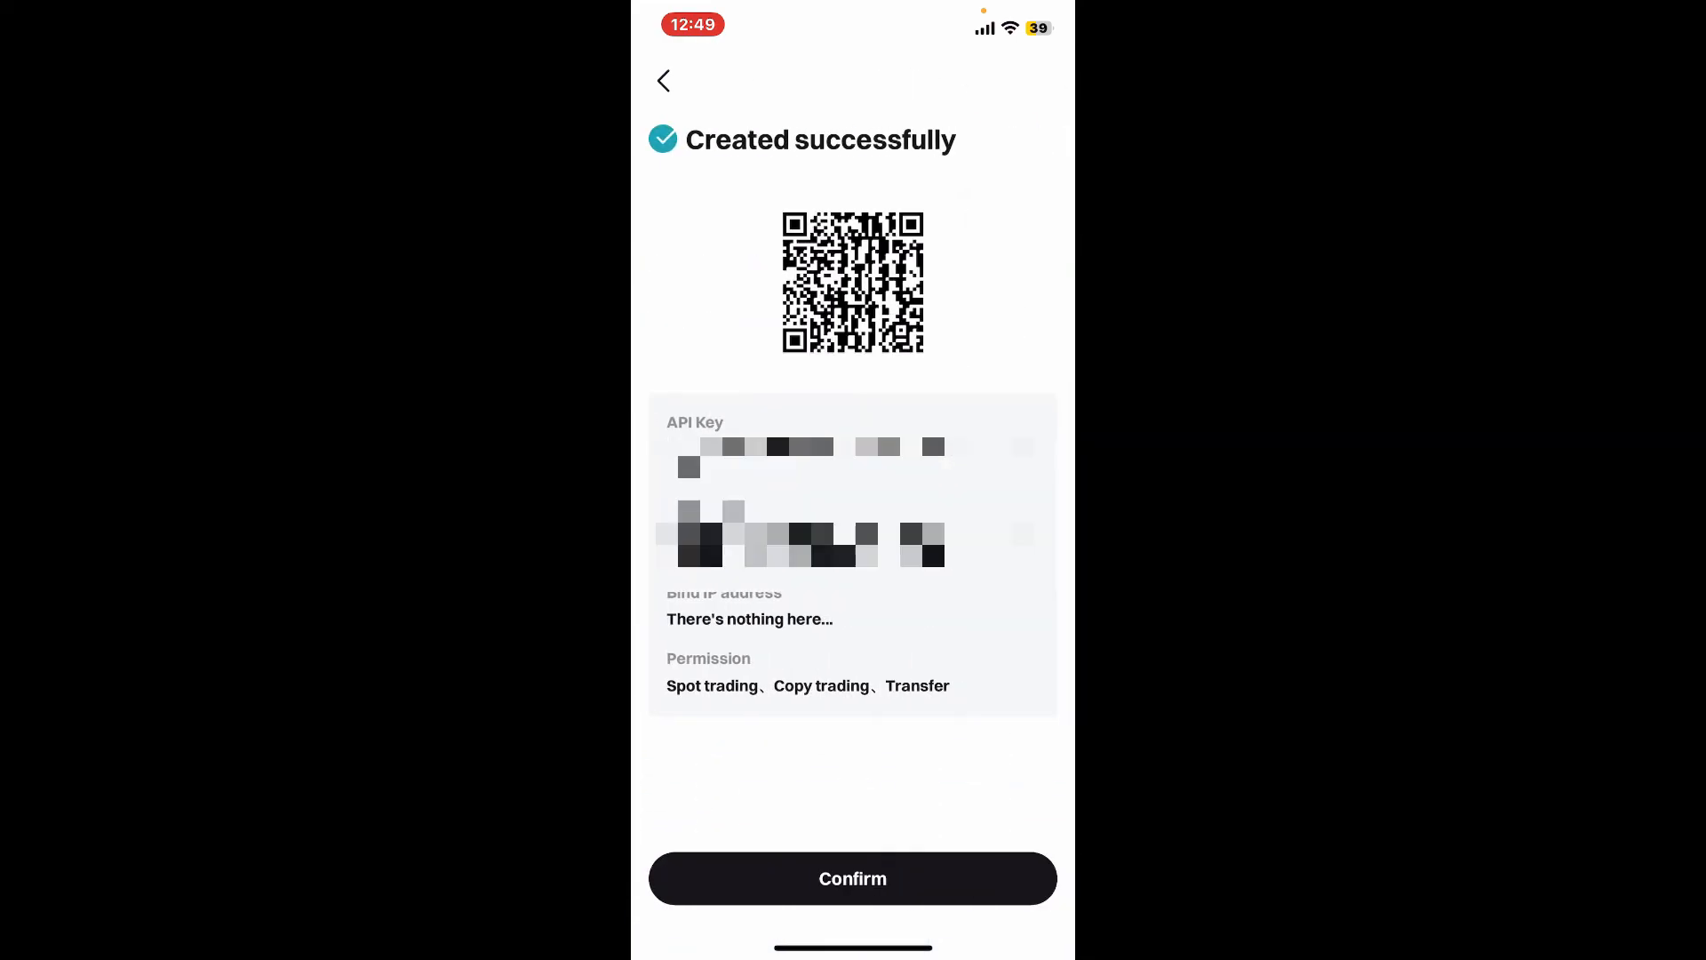